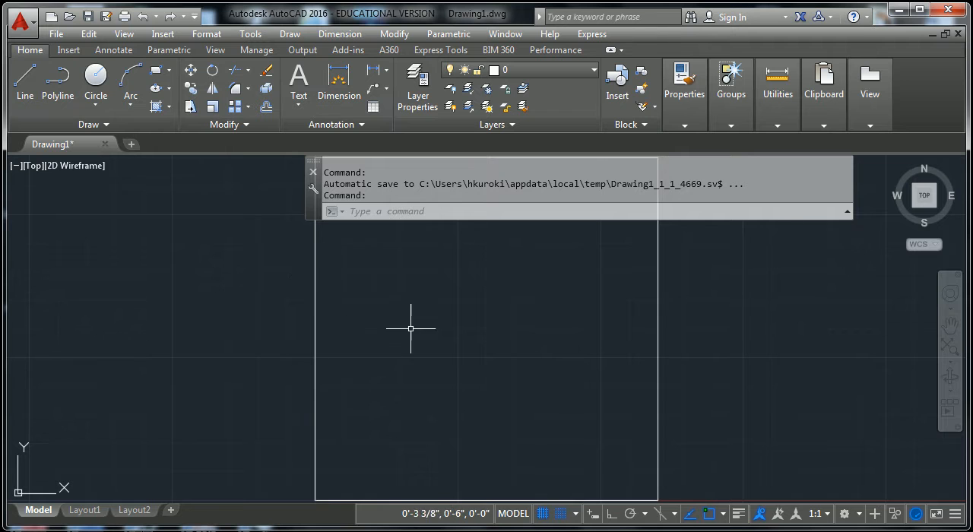
pyautogui.click(295, 298)
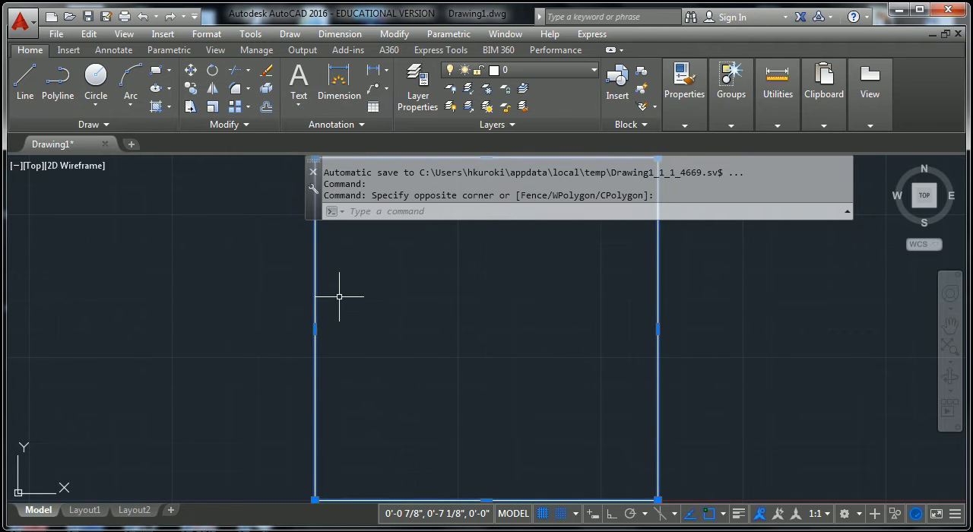
pyautogui.press('Escape')
pyautogui.press('Escape')
pyautogui.scroll(-10, 493, 354)
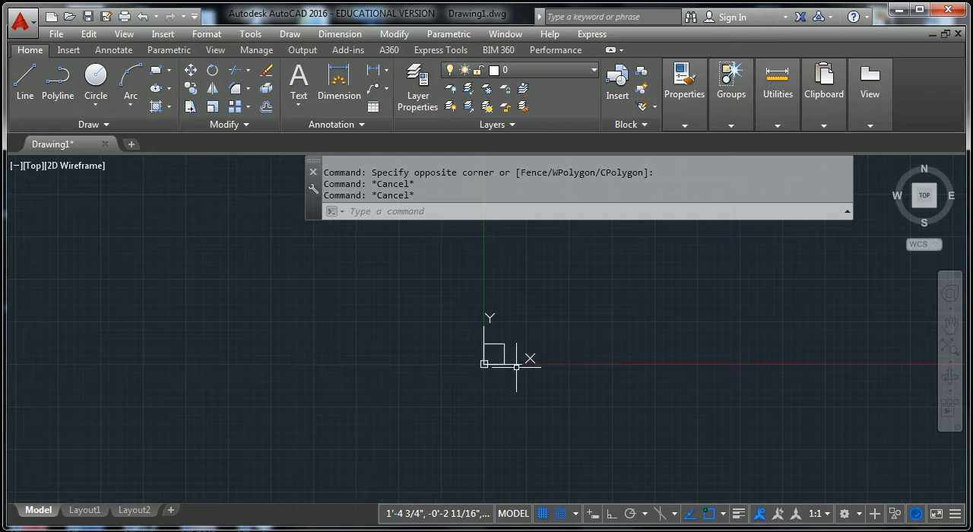
pyautogui.moveTo(508, 356); pyautogui.dragTo(343, 380, button='middle')
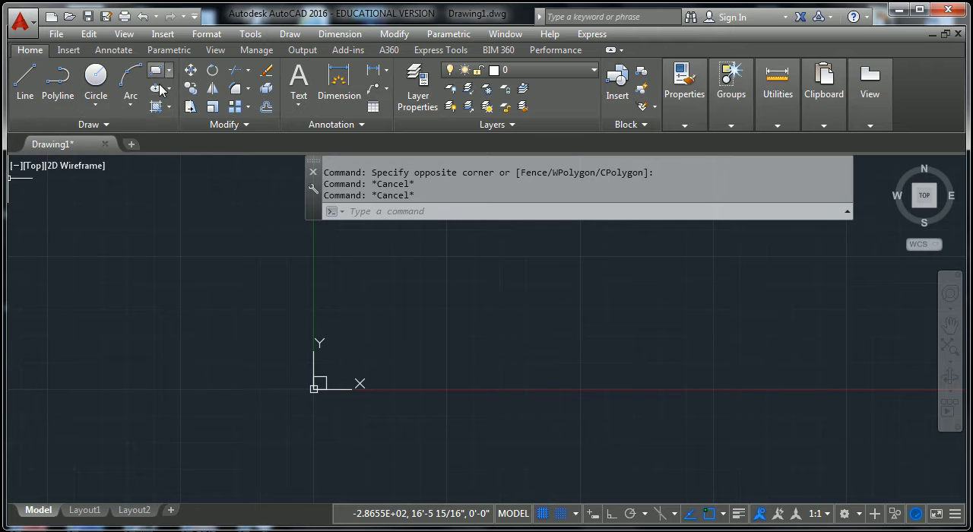
# - Examine the additional drawing, modifying, annotation, layer, block, group, utility and view tools in the home tool set
pyautogui.click(106, 127)
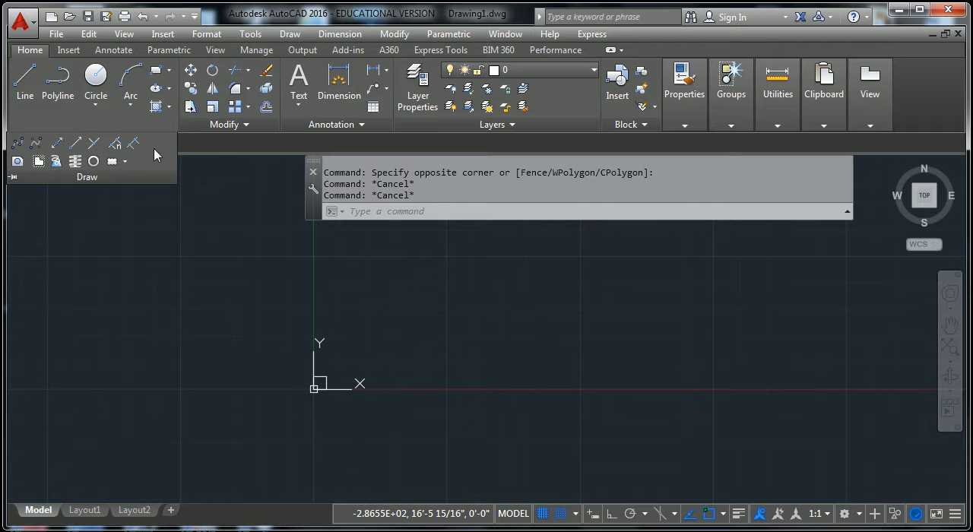
pyautogui.click(236, 128)
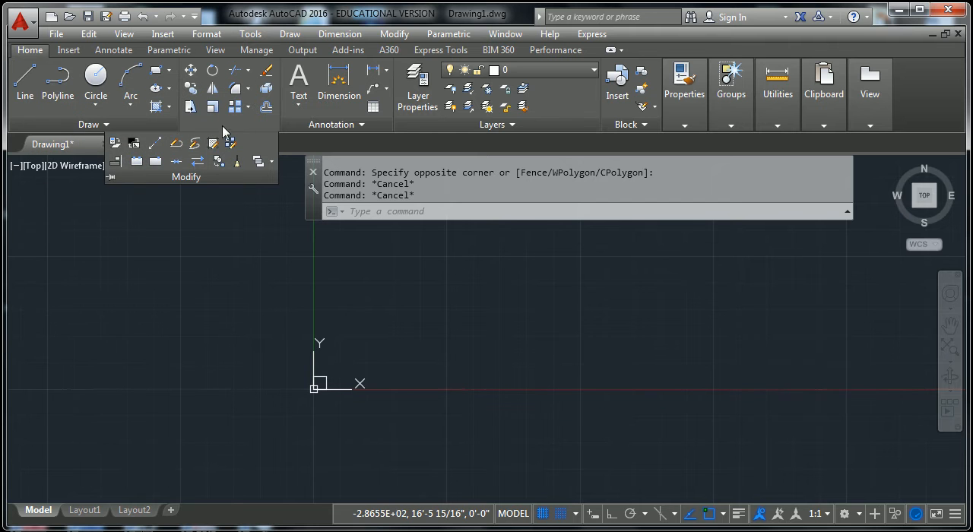
pyautogui.click(367, 131)
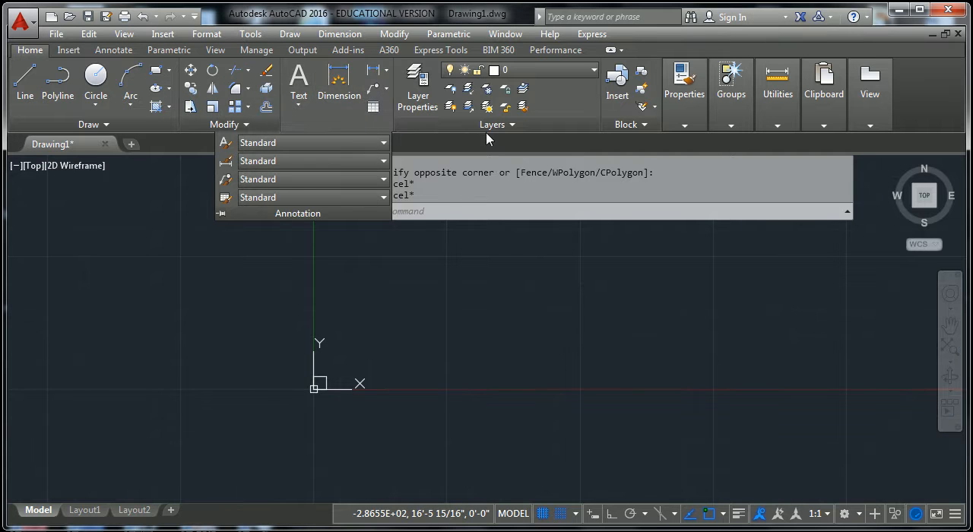
pyautogui.click(517, 128)
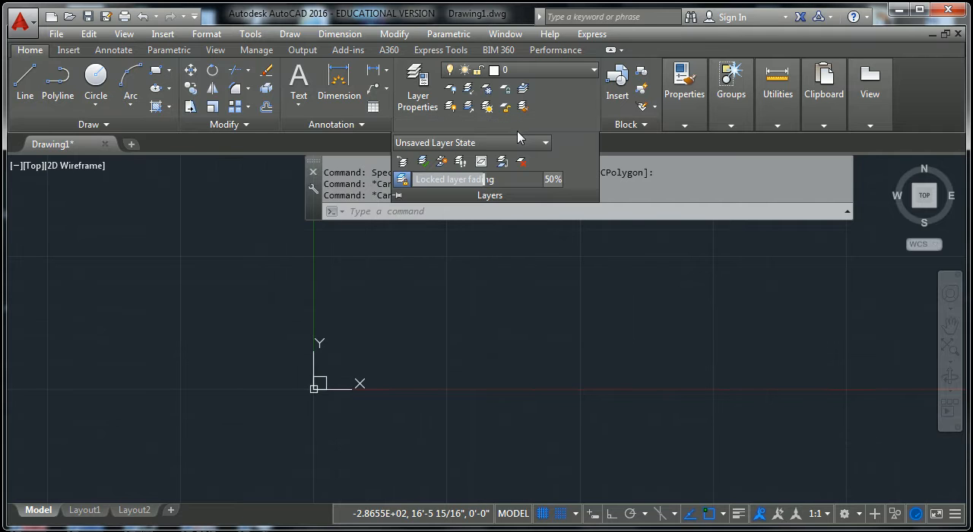
pyautogui.click(780, 124)
pyautogui.click(868, 125)
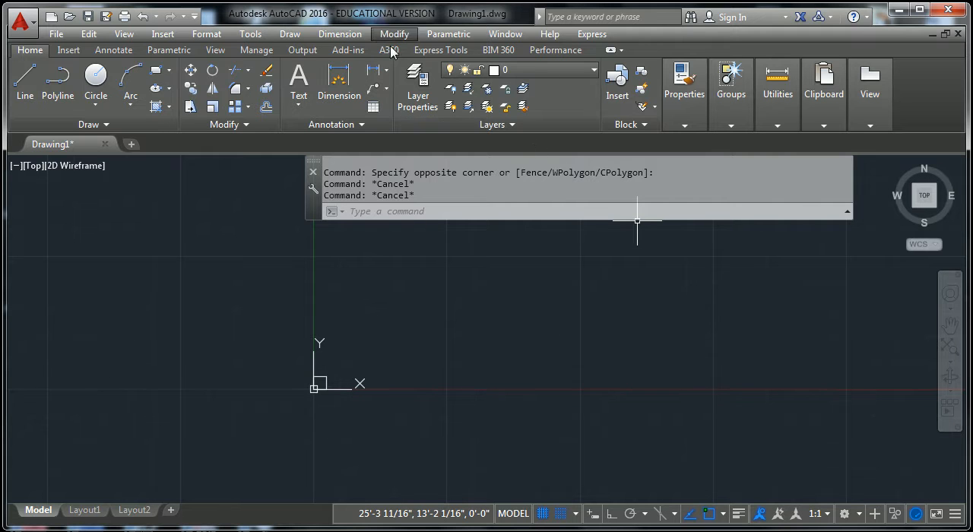
pyautogui.click(646, 126)
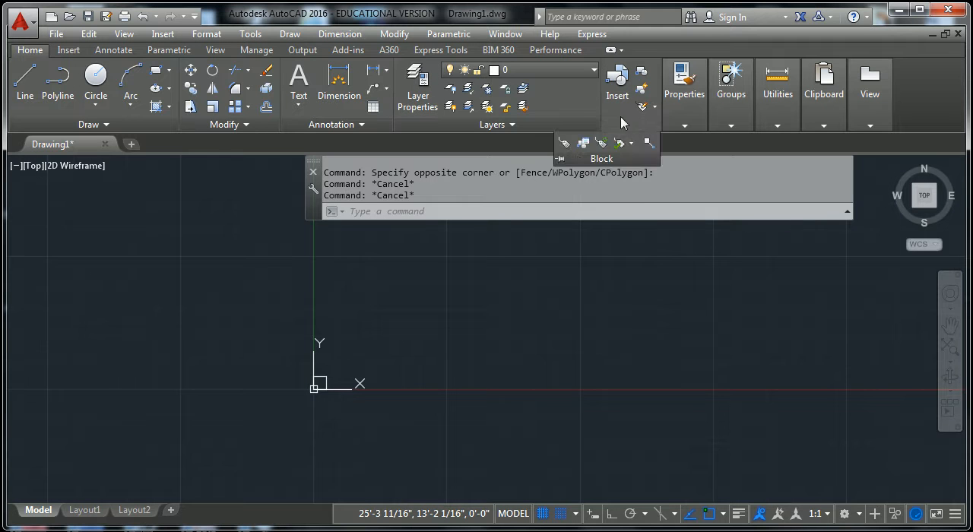
pyautogui.click(682, 124)
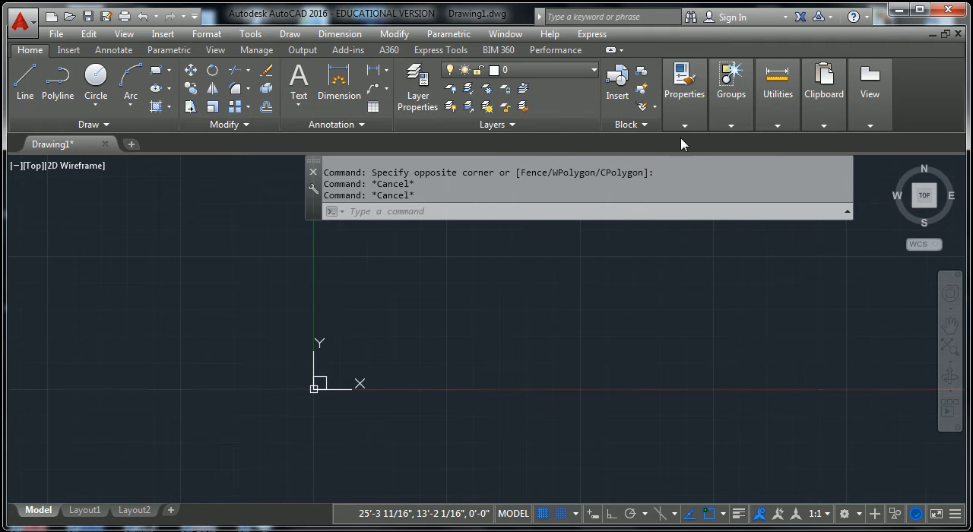
pyautogui.click(685, 127)
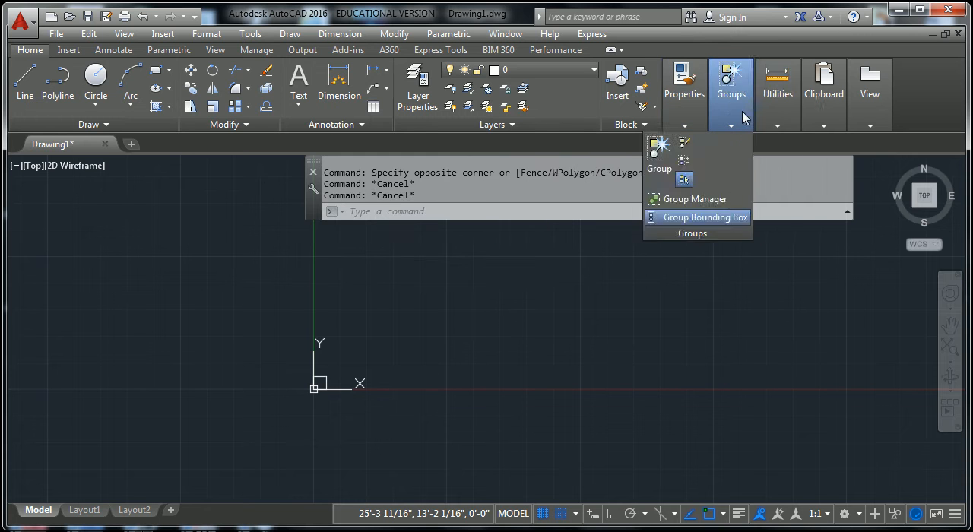
pyautogui.moveTo(781, 109)
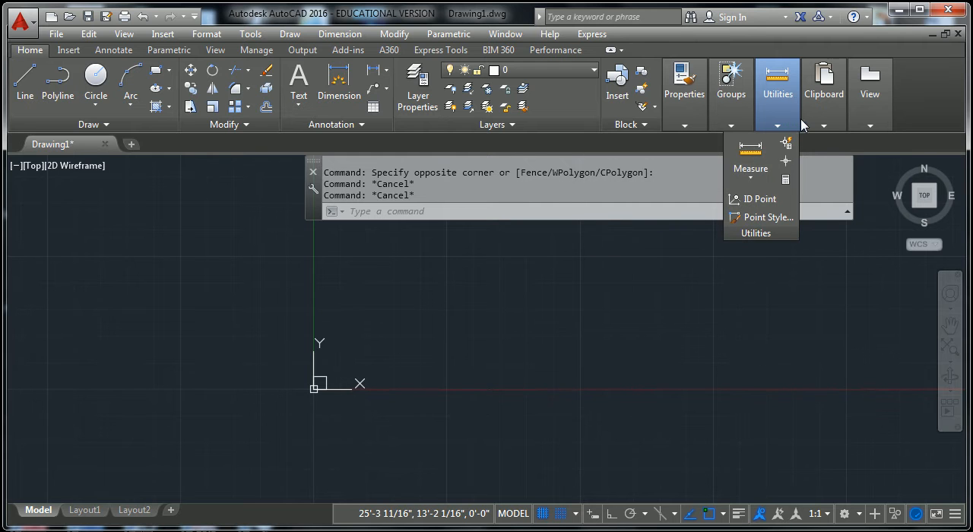
pyautogui.moveTo(815, 120)
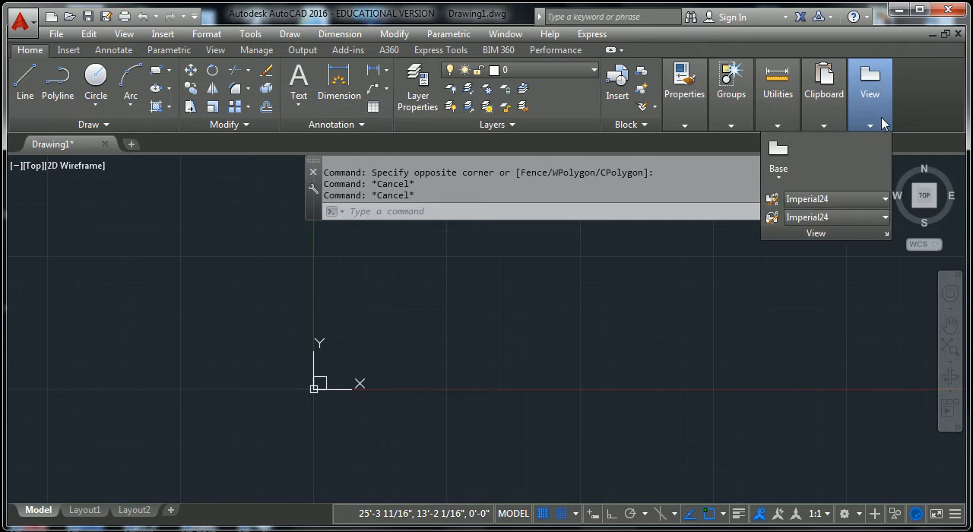
pyautogui.moveTo(871, 126)
pyautogui.moveTo(830, 101)
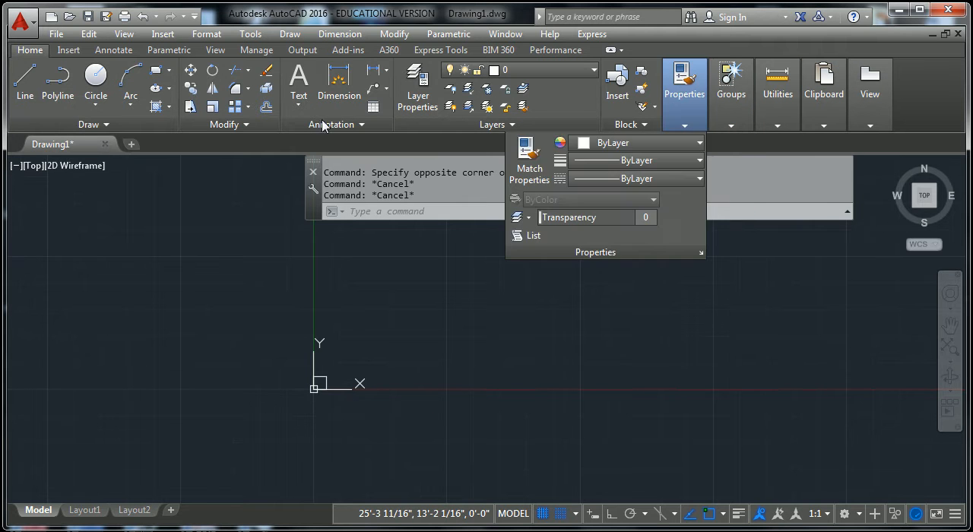
# - Look through the insert, annotate, view, manage, output, add-in and performance tool sets, and return to the home tools
pyautogui.click(69, 50)
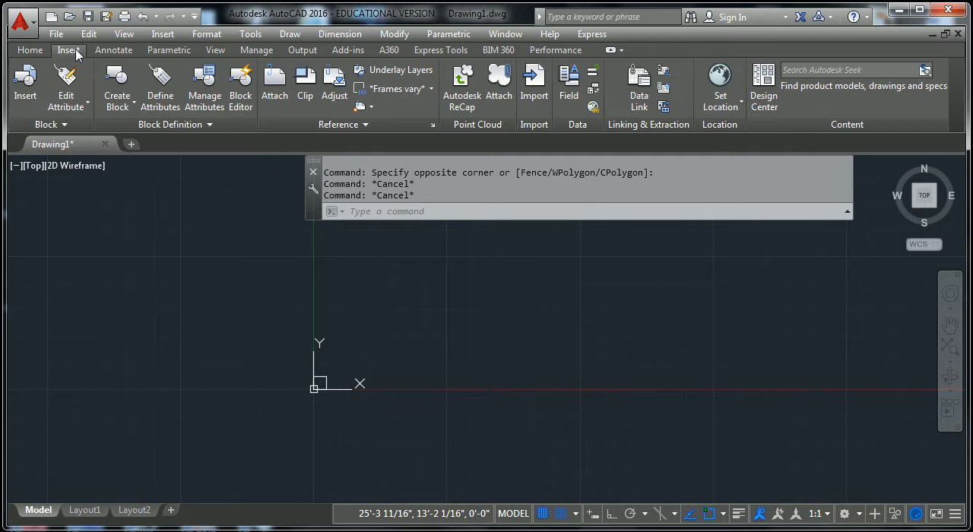
pyautogui.click(114, 50)
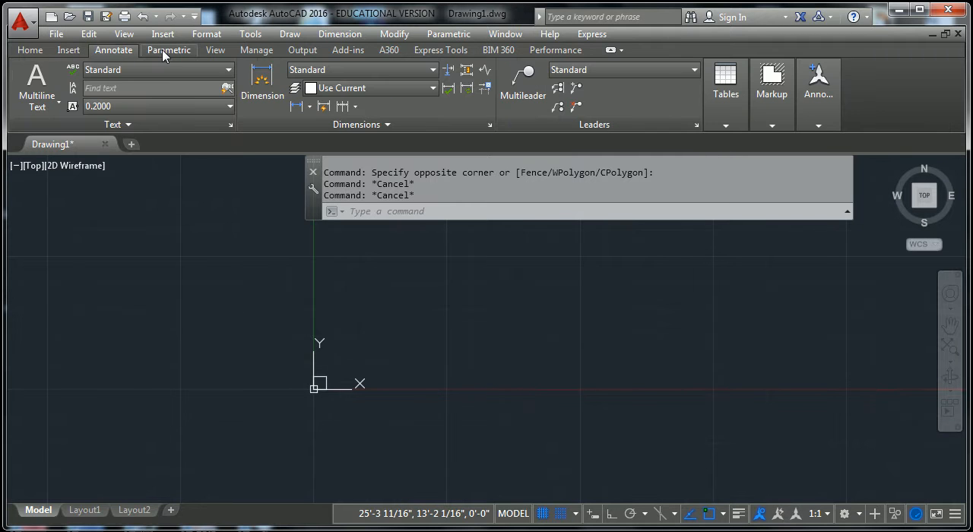
pyautogui.click(68, 50)
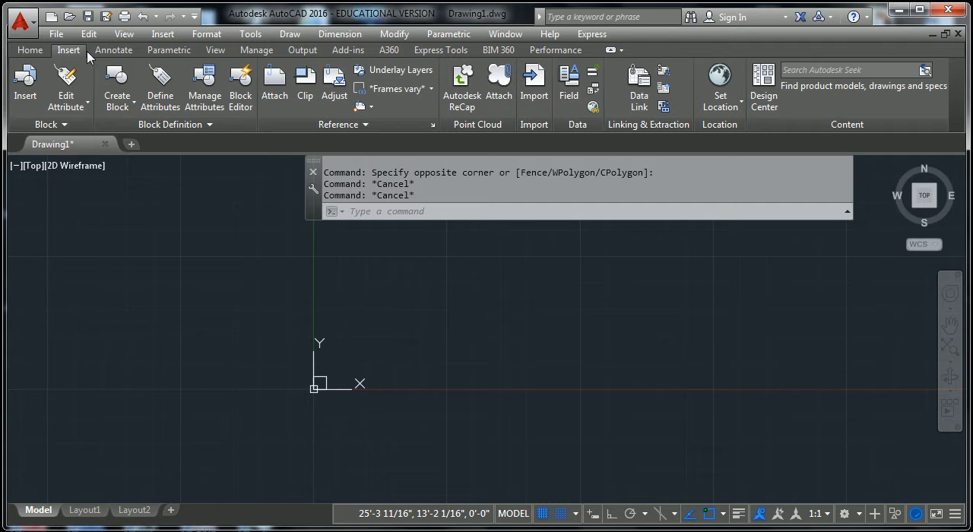
pyautogui.click(34, 50)
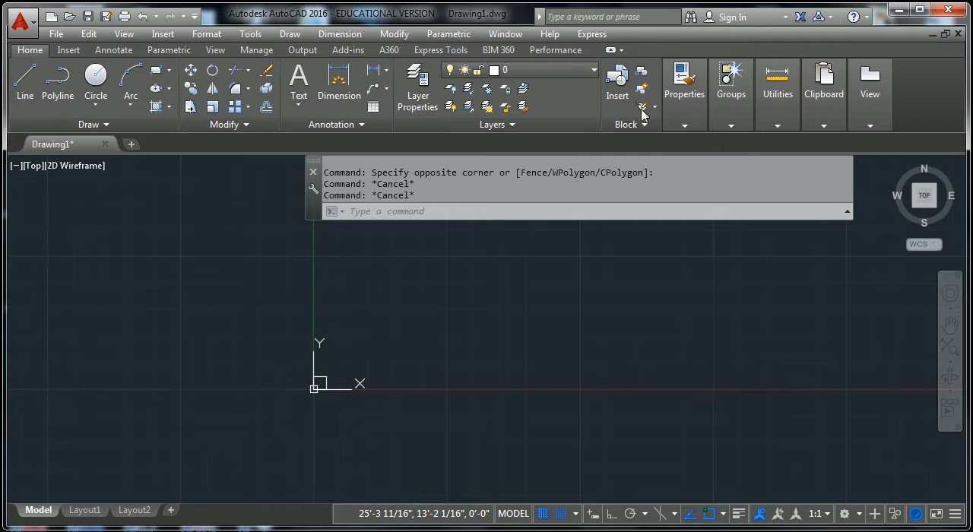
pyautogui.click(67, 50)
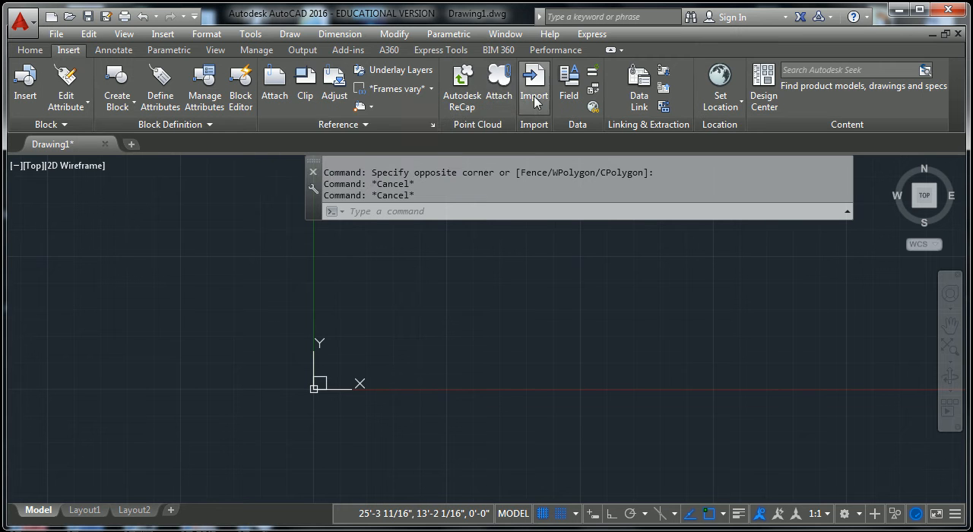
pyautogui.click(112, 51)
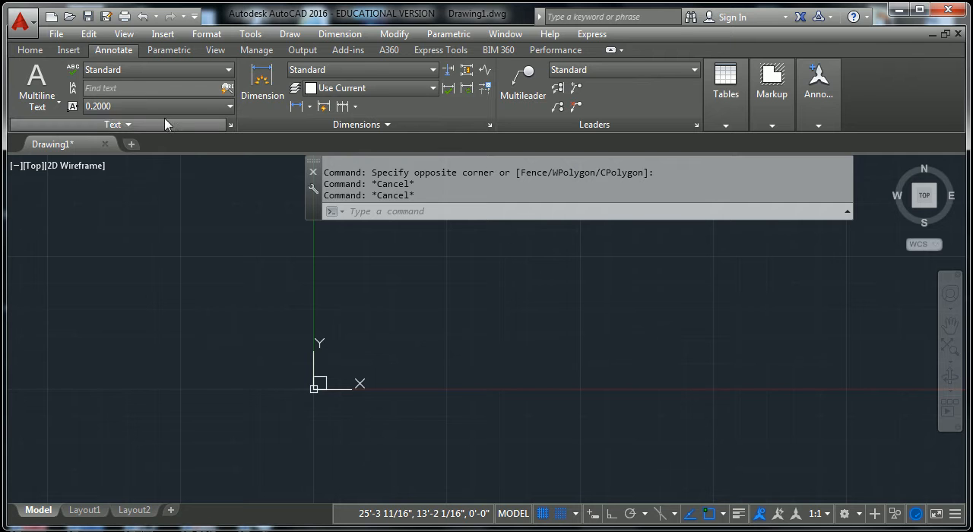
pyautogui.click(32, 52)
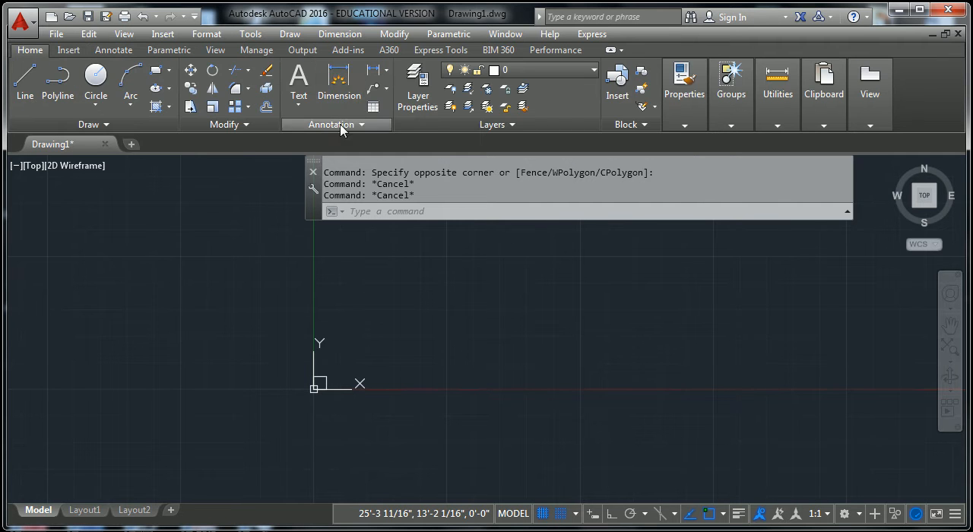
pyautogui.click(216, 52)
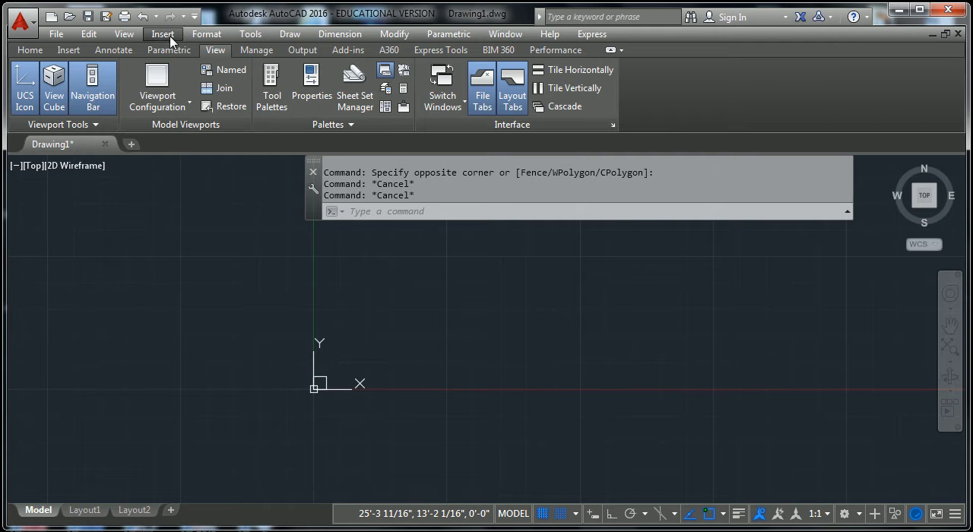
pyautogui.click(256, 50)
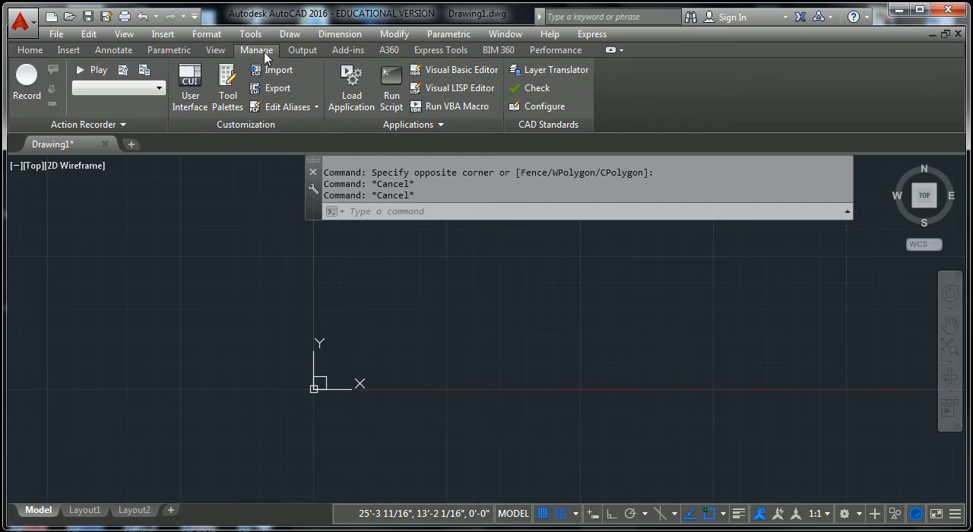
pyautogui.click(303, 50)
pyautogui.click(346, 52)
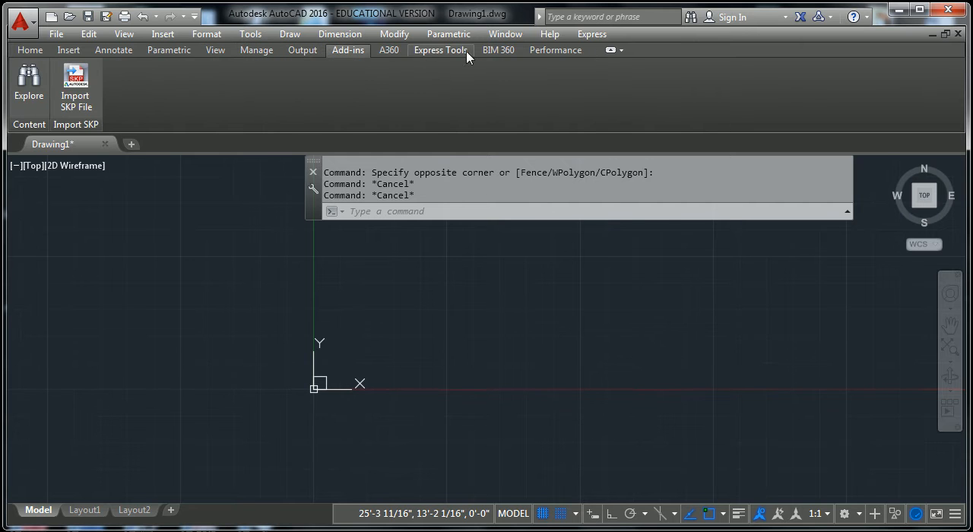
pyautogui.click(540, 51)
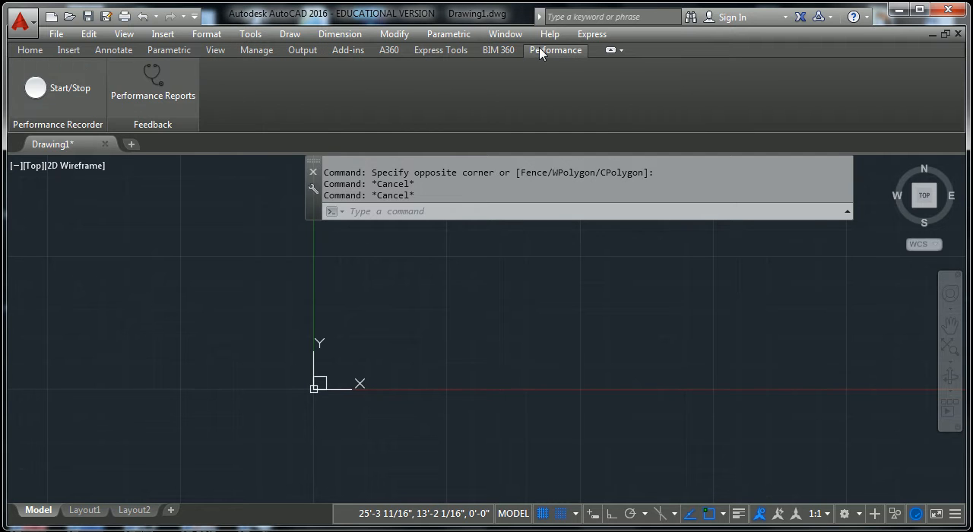
pyautogui.click(43, 53)
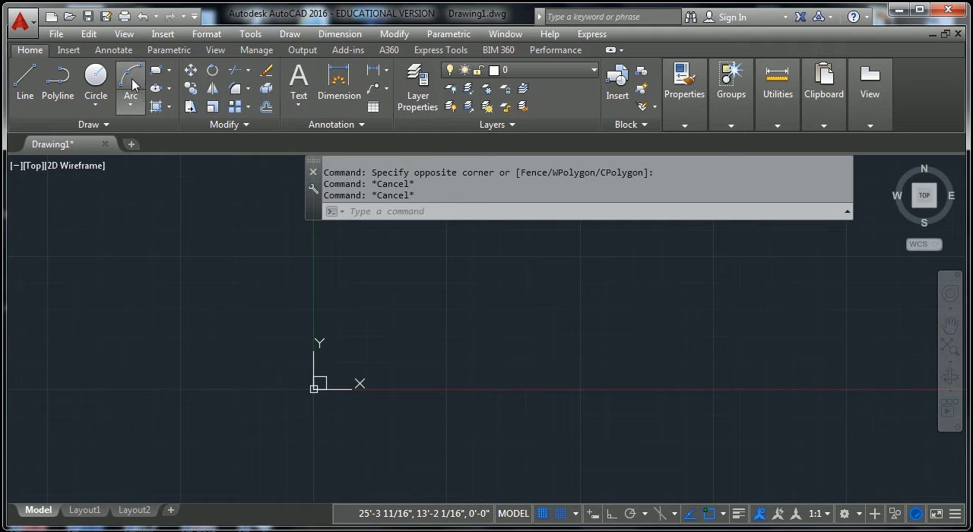
# - Draw a closed four-sided shape with the Line tool above and right of the origin, its horizontal lower edge about 12' long
pyautogui.click(22, 80)
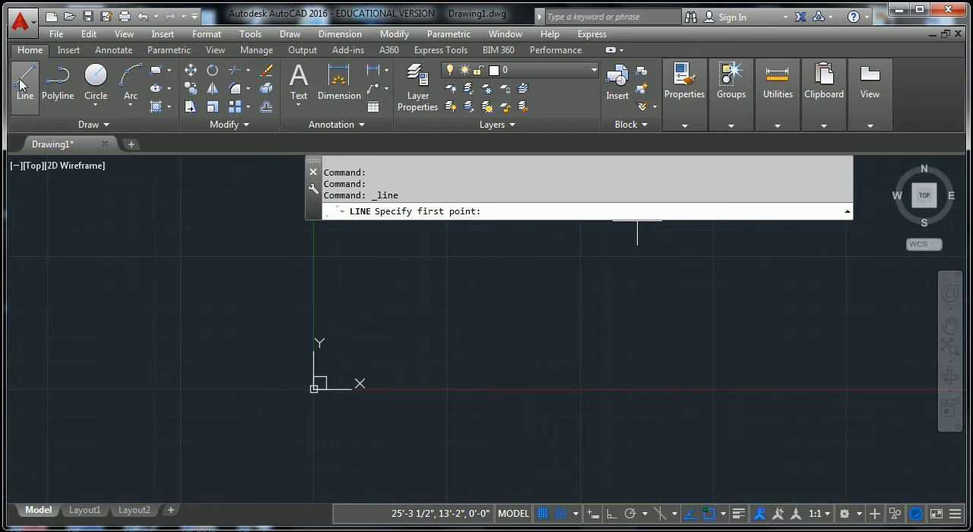
pyautogui.click(360, 279)
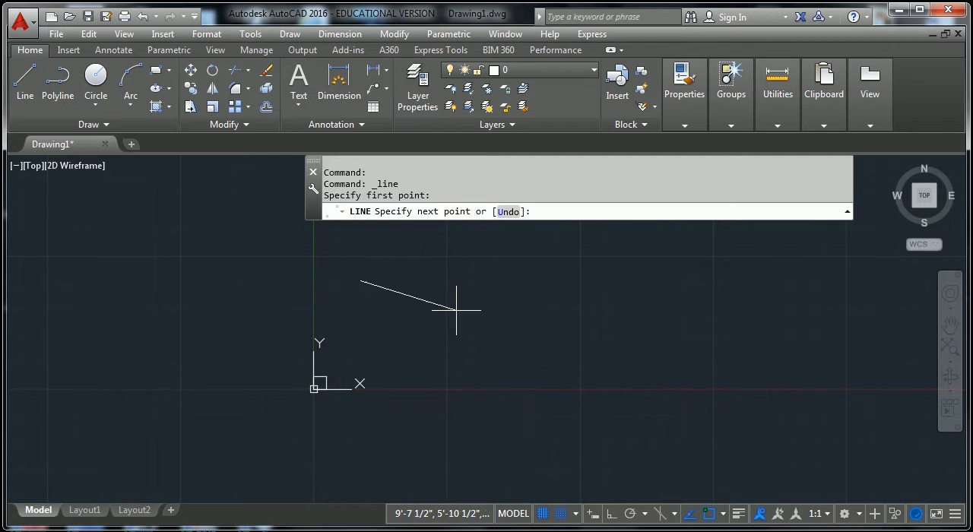
pyautogui.click(651, 276)
pyautogui.click(628, 352)
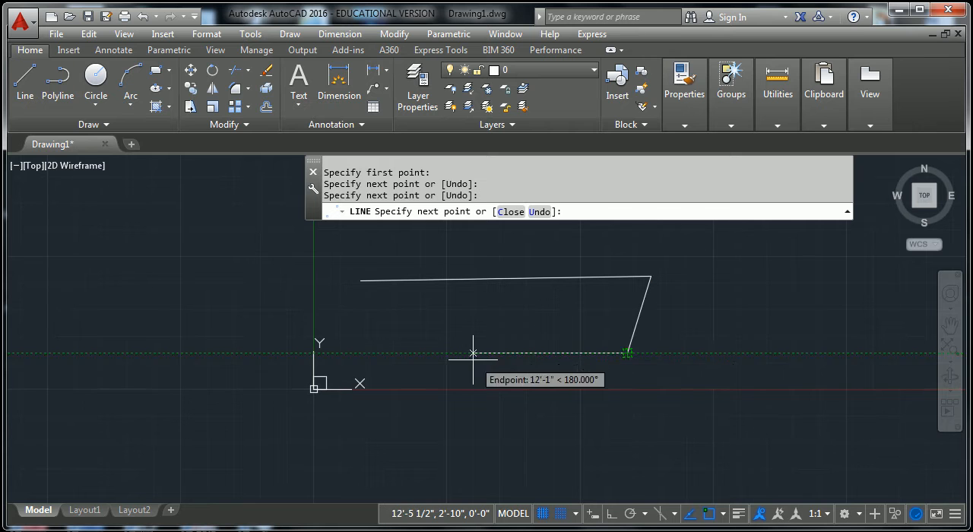
pyautogui.click(475, 353)
pyautogui.click(360, 280)
pyautogui.press('Return')
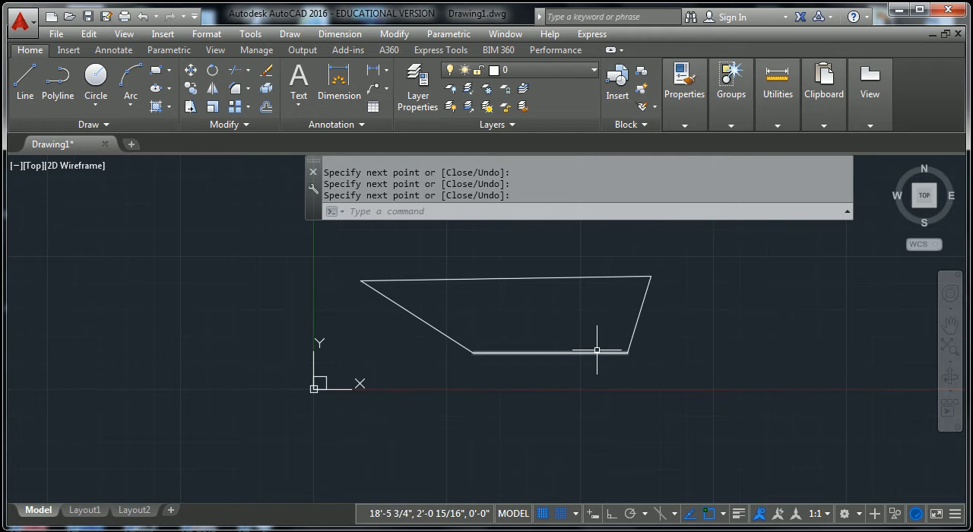
# - Draw a closed four-sided shape with the Polyline tool to the right of the shape made of separate lines
pyautogui.click(59, 82)
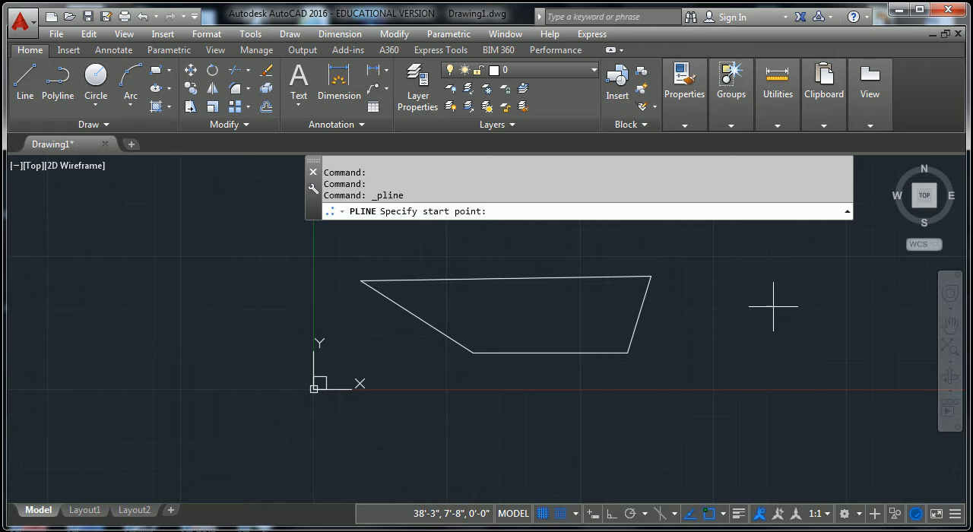
pyautogui.click(715, 304)
pyautogui.click(892, 300)
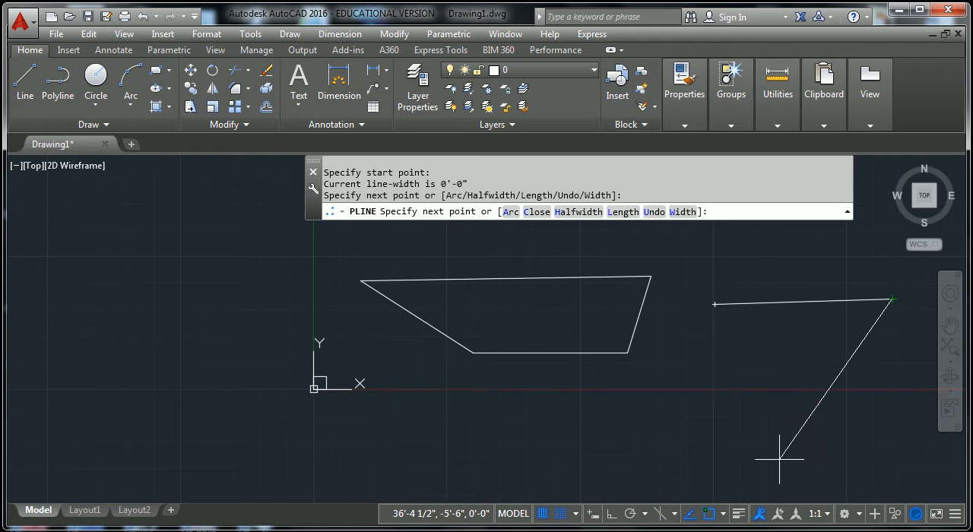
pyautogui.click(825, 397)
pyautogui.click(738, 416)
pyautogui.click(715, 305)
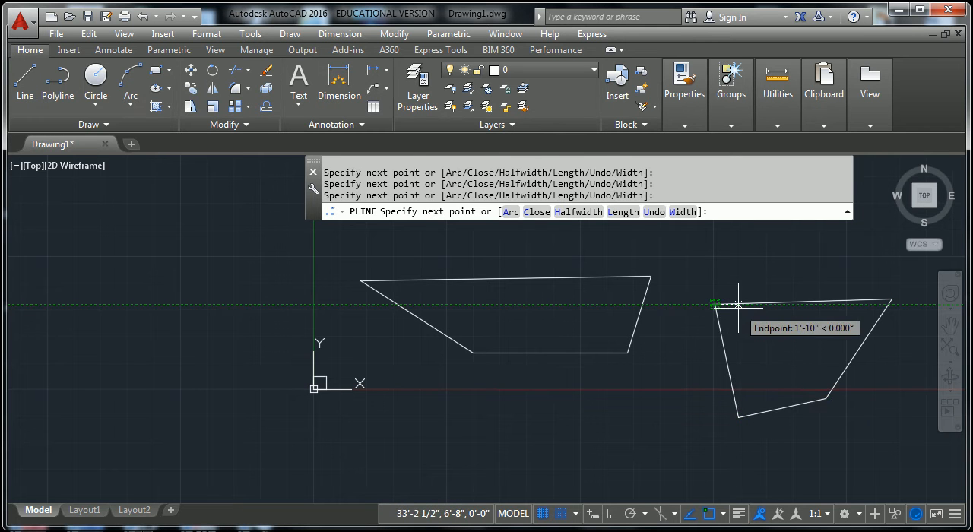
pyautogui.press('Return')
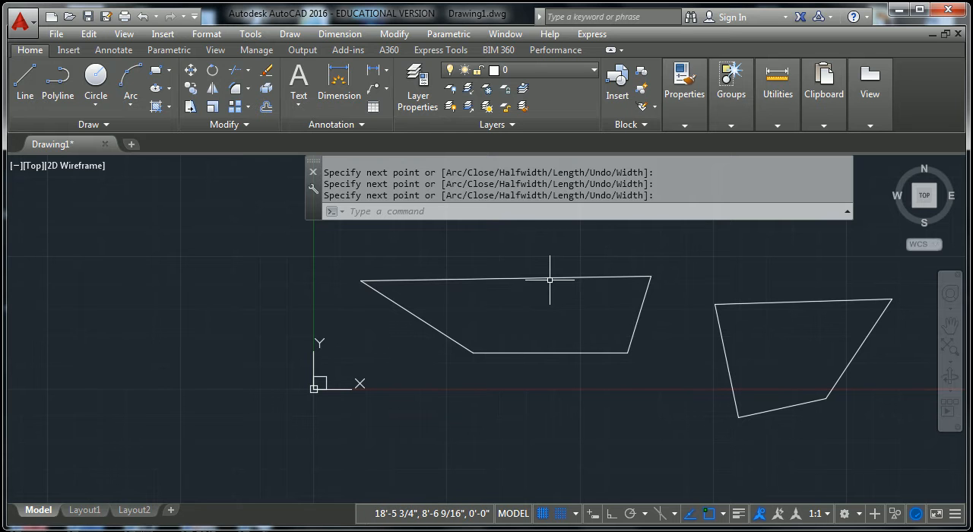
# - Select the individual edges of the left four-sided shape to check that they are separate lines, and clear the selection
pyautogui.click(437, 280)
pyautogui.click(444, 327)
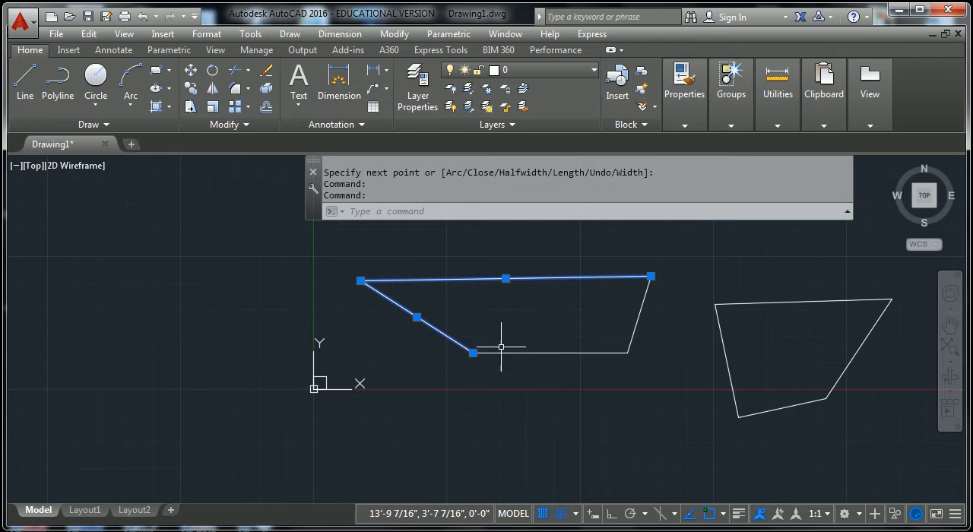
pyautogui.press('Escape')
pyautogui.click(527, 353)
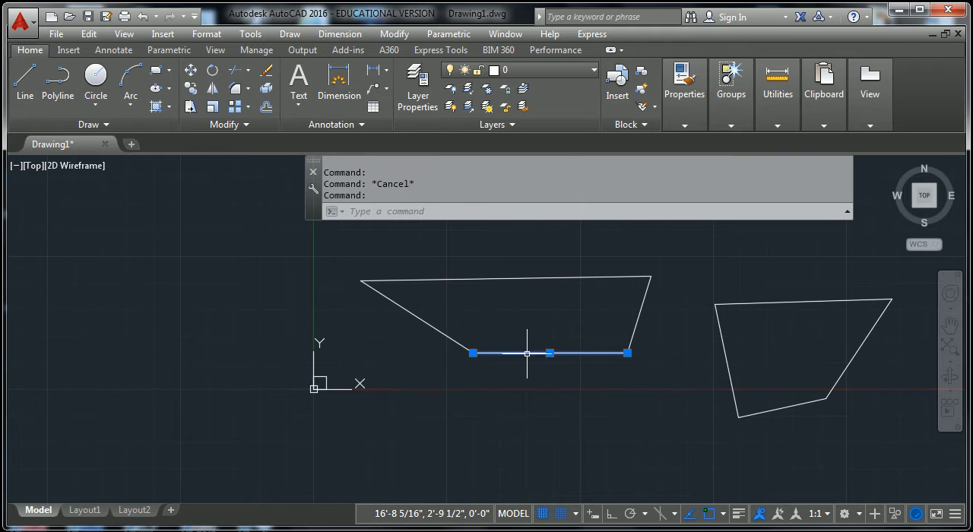
pyautogui.click(639, 312)
pyautogui.click(618, 277)
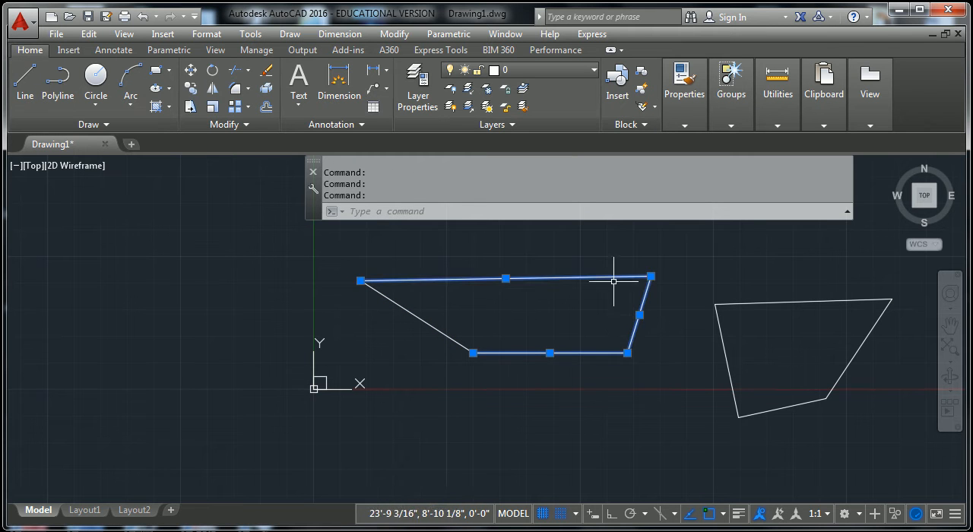
pyautogui.press('Escape')
pyautogui.press('Escape')
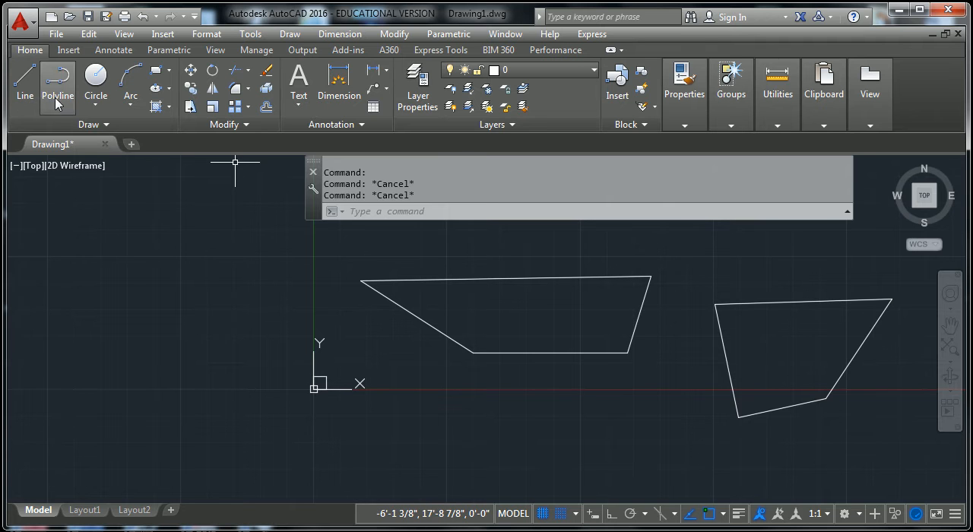
# - Explode the right four-sided polyline into separate lines
pyautogui.click(816, 300)
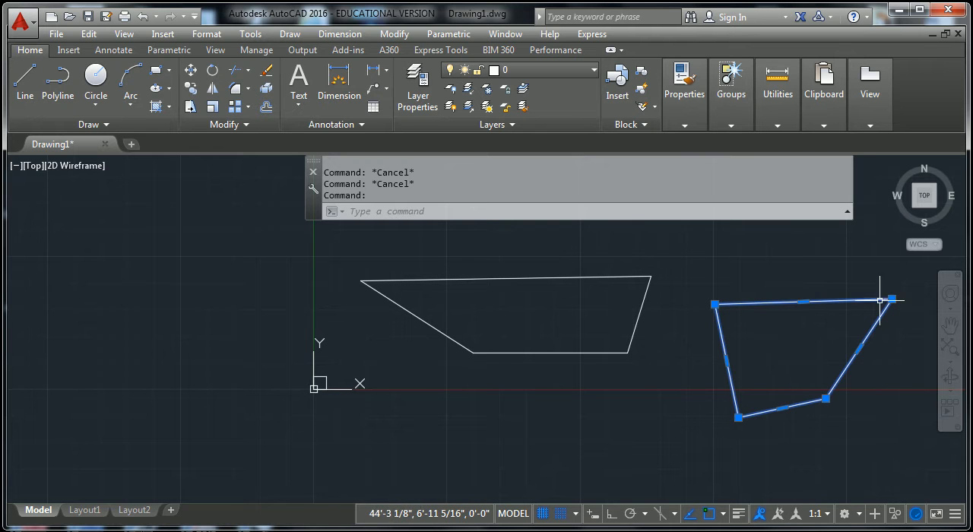
pyautogui.press('Escape')
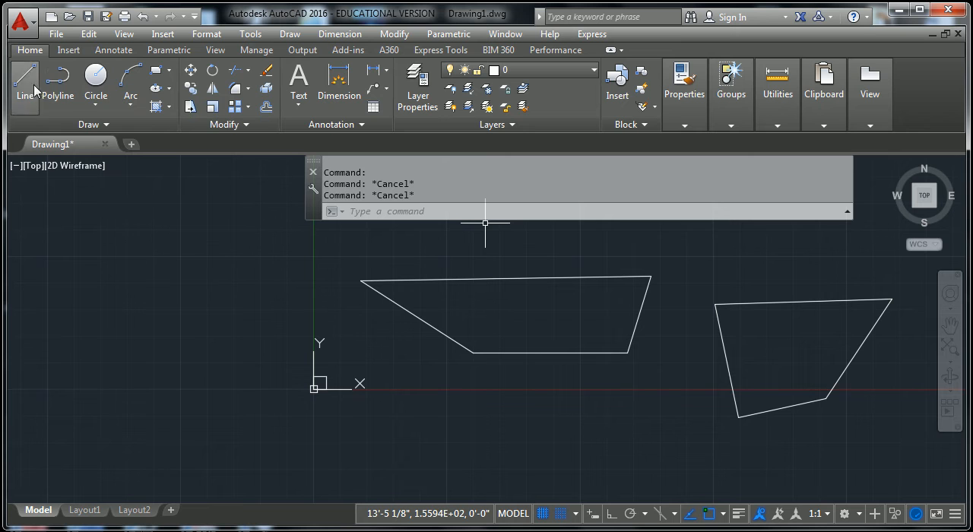
pyautogui.click(758, 303)
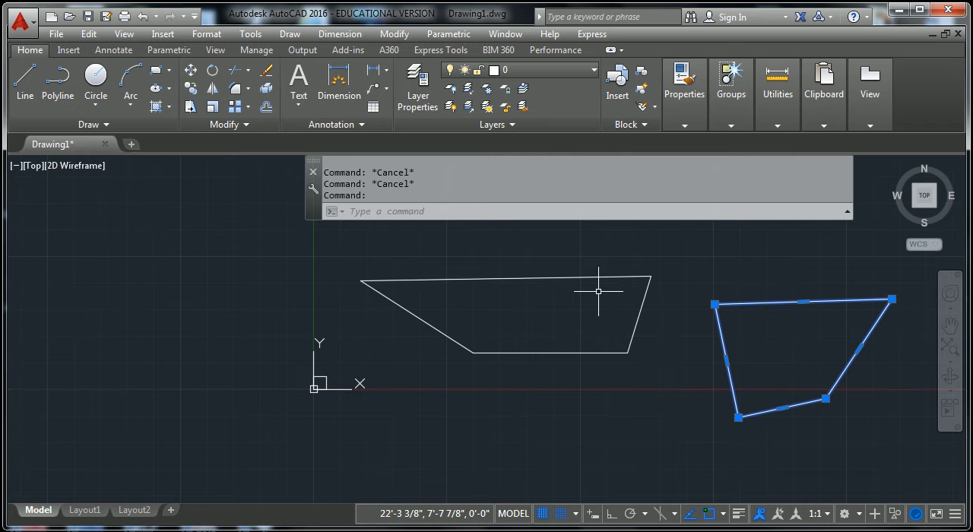
pyautogui.write('X')
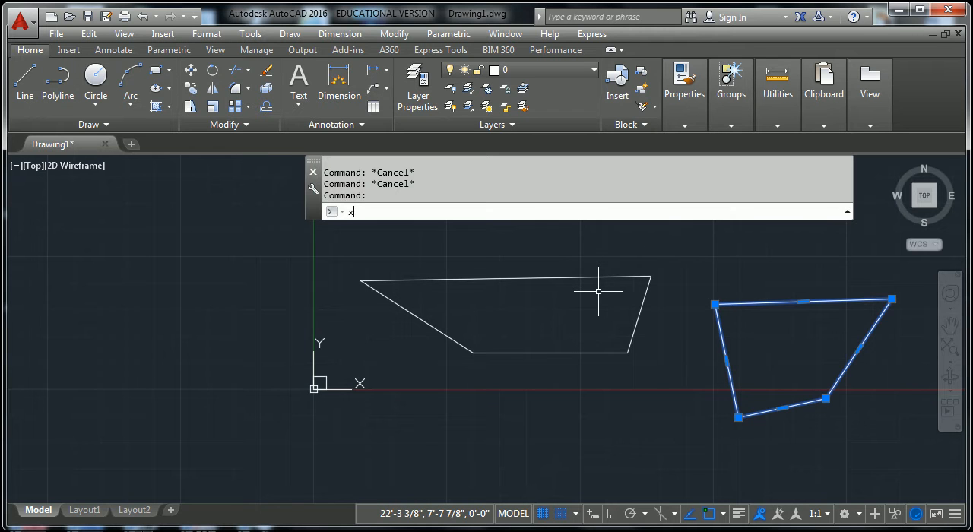
pyautogui.press('Return')
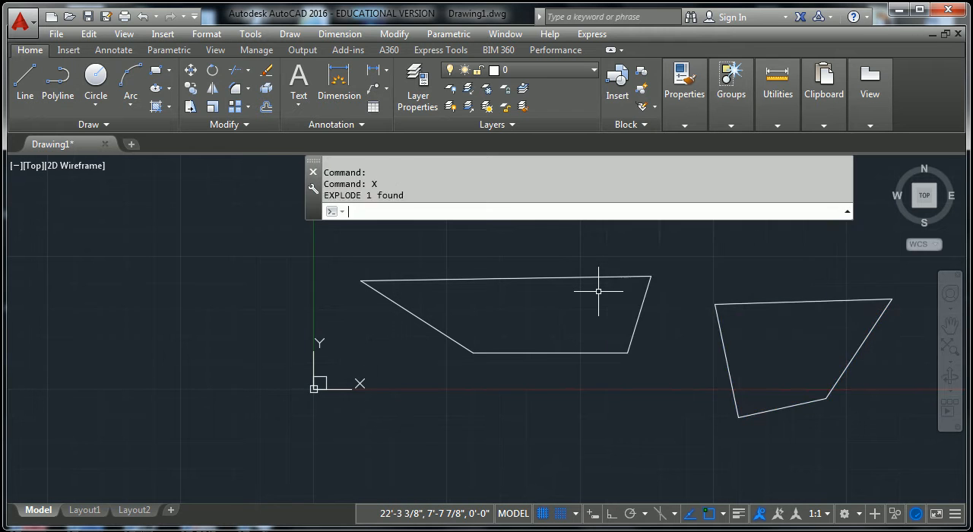
# - Select the edges of the exploded right shape individually to check them, and clear the selection
pyautogui.click(844, 283)
pyautogui.click(830, 305)
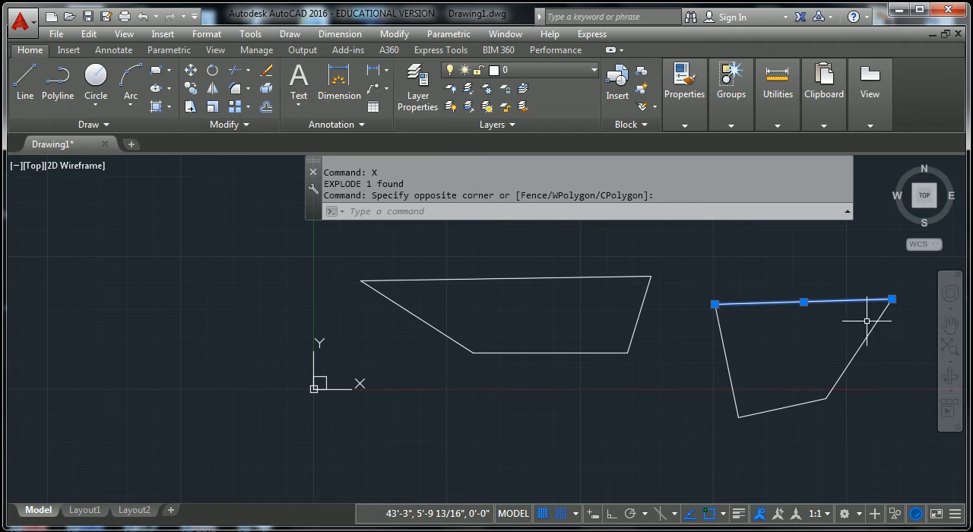
pyautogui.click(863, 341)
pyautogui.click(777, 408)
pyautogui.press('Escape')
pyautogui.click(729, 378)
pyautogui.press('Escape')
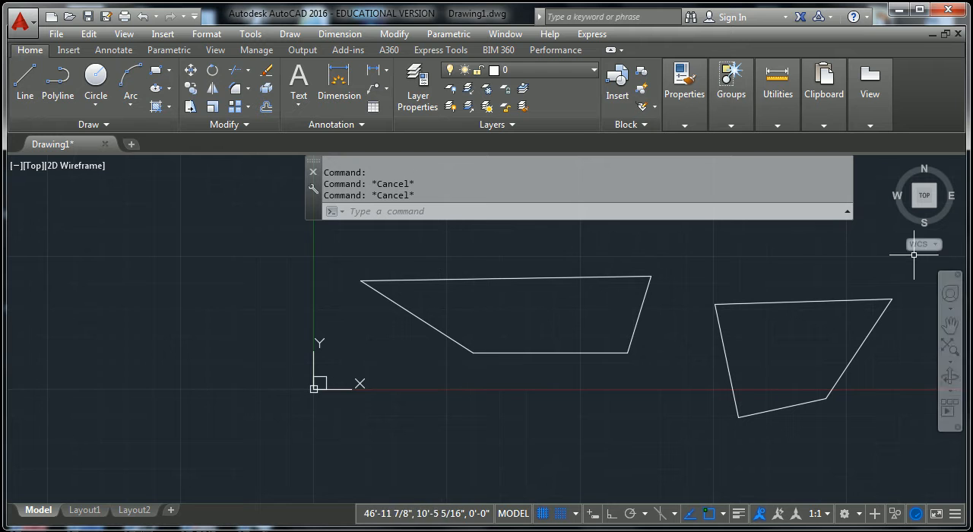
# - Demonstrate a crossing lasso over both shapes and picking the left shape's upper and slanted edges, clearing each selection
pyautogui.moveTo(888, 455)
pyautogui.mouseDown()
pyautogui.moveTo(839, 413)
pyautogui.moveTo(508, 284)
pyautogui.mouseUp()
pyautogui.press('Escape')
pyautogui.press('Escape')
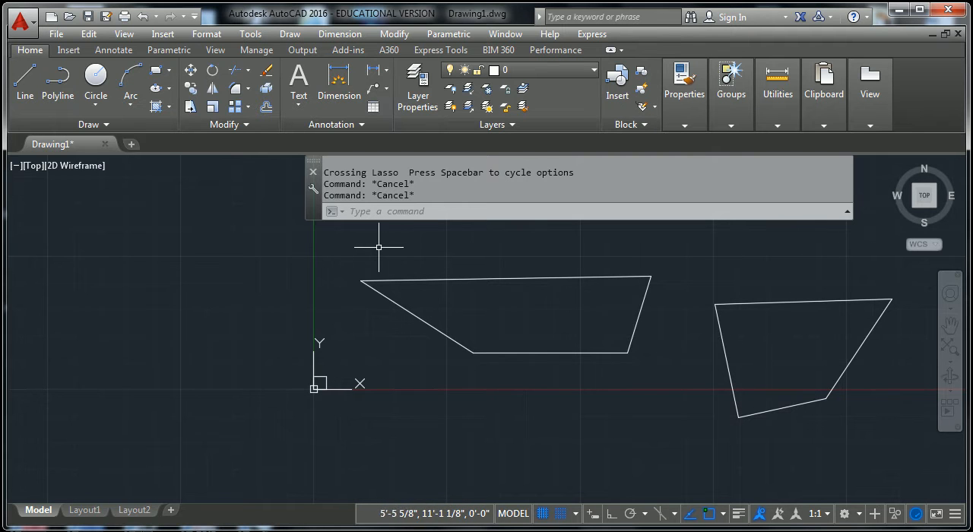
pyautogui.press('Escape')
pyautogui.click(527, 278)
pyautogui.click(447, 332)
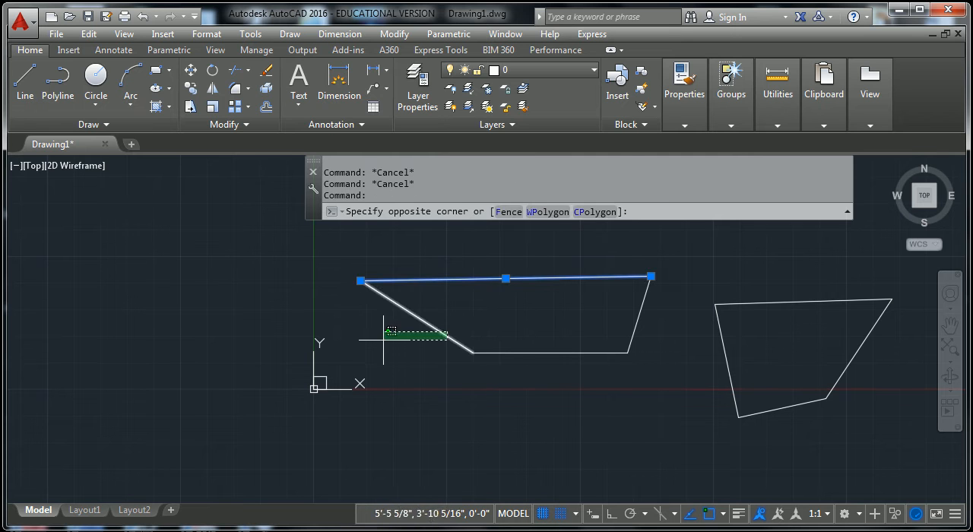
pyautogui.click(386, 346)
pyautogui.press('Escape')
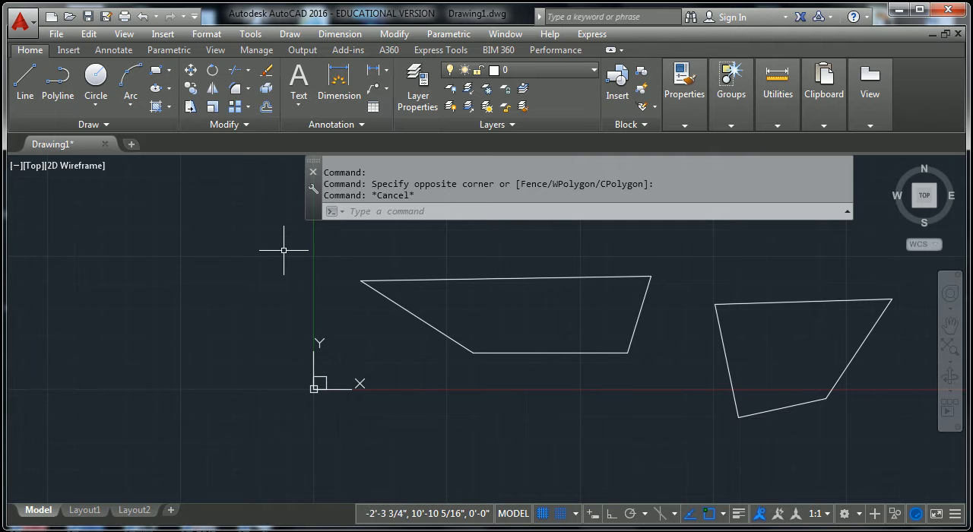
# - Compare a rectangular window selection with a rectangular crossing selection over the two shapes, clearing the selection after each
pyautogui.click(338, 243)
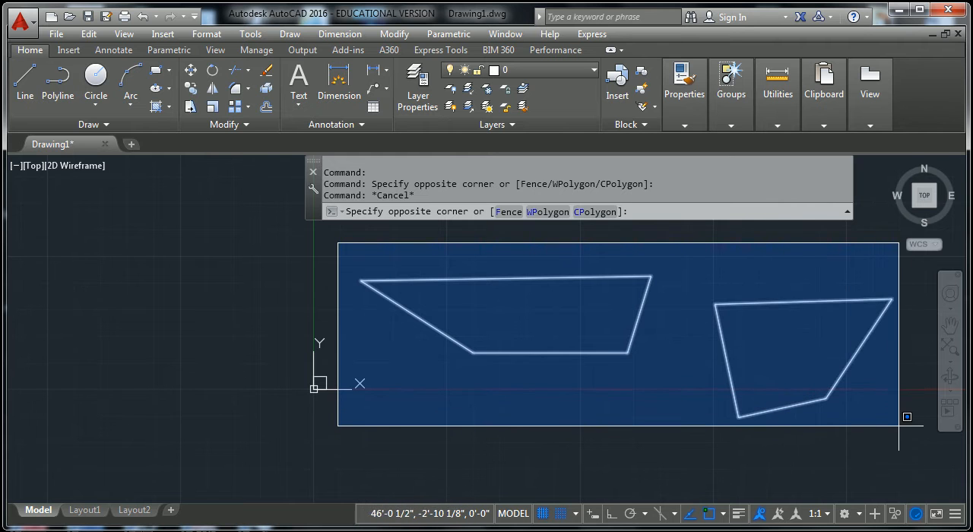
pyautogui.click(857, 447)
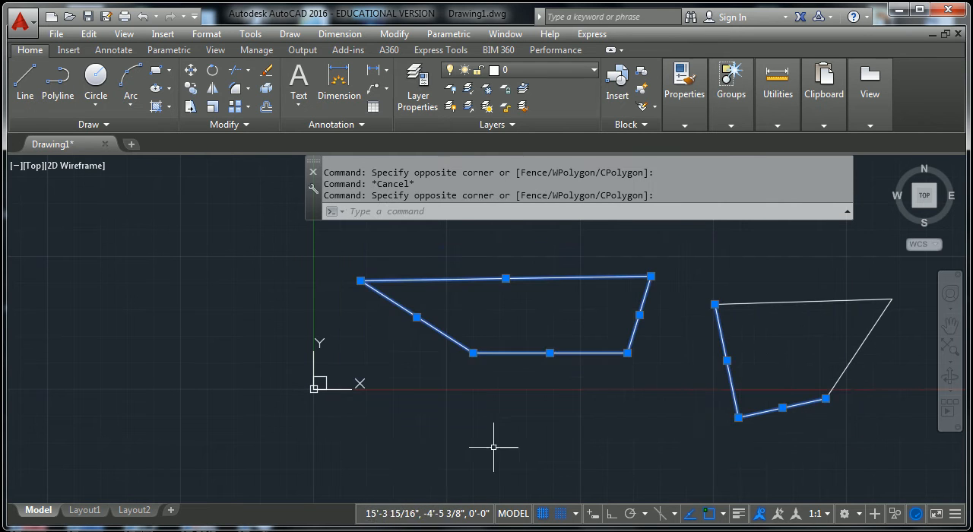
pyautogui.press('Escape')
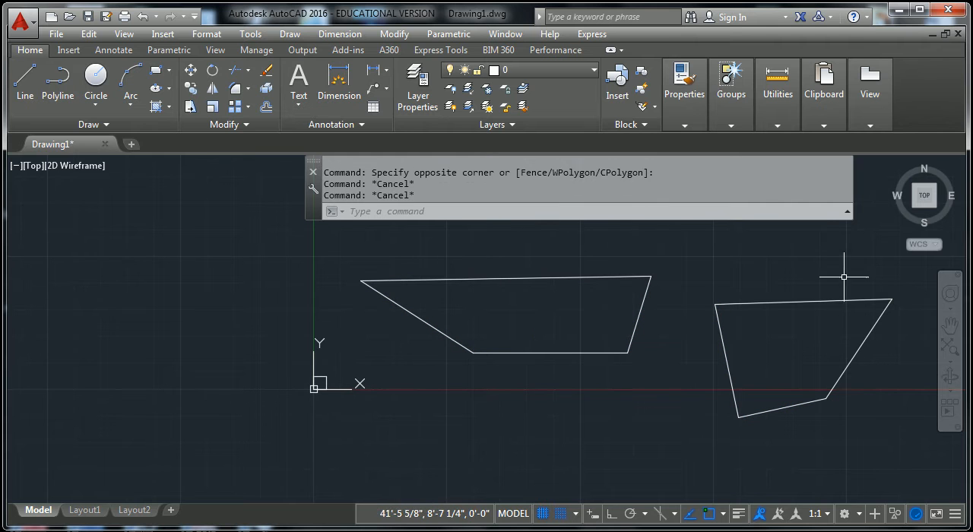
pyautogui.click(906, 456)
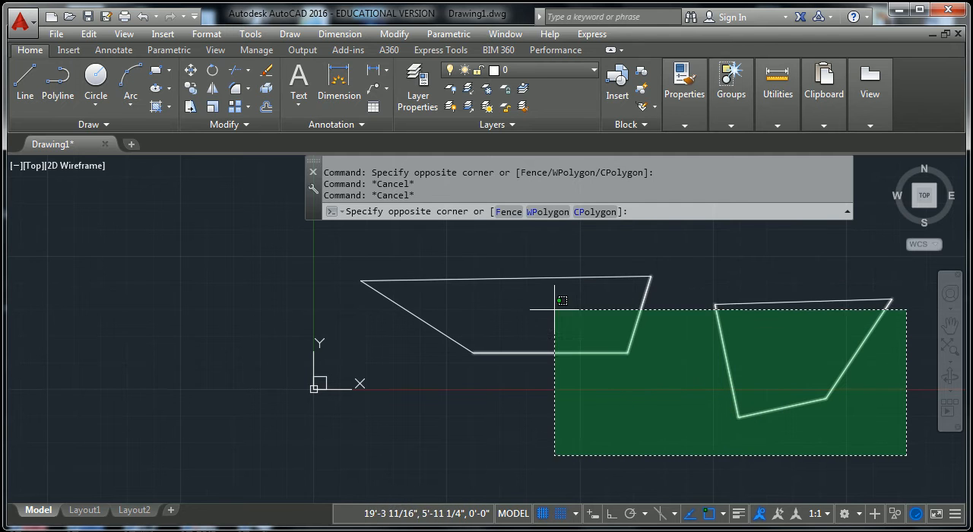
pyautogui.click(436, 254)
pyautogui.press('Escape')
pyautogui.press('Escape')
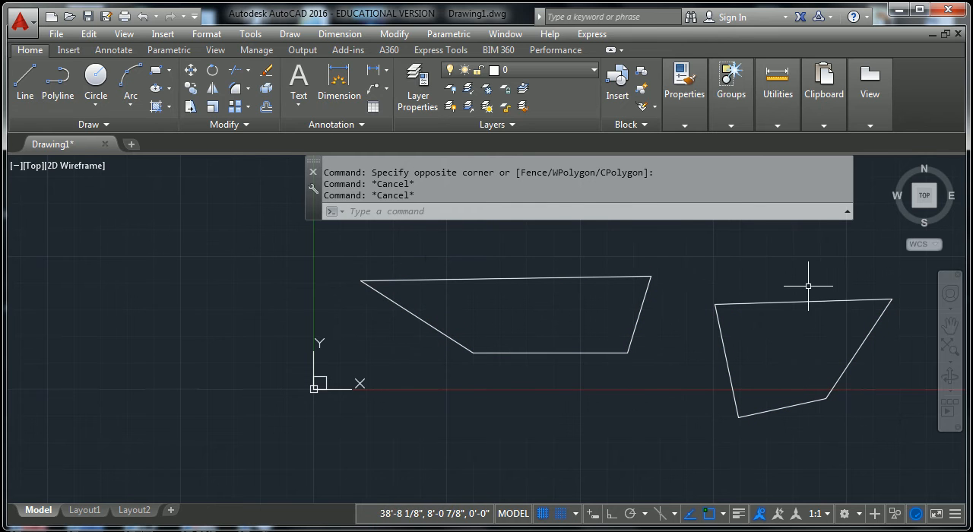
# - Demonstrate repeated freehand lasso selections over and beside the two shapes, clearing the selection after each
pyautogui.press('Escape')
pyautogui.moveTo(807, 340); pyautogui.dragTo(643, 344, button='middle')
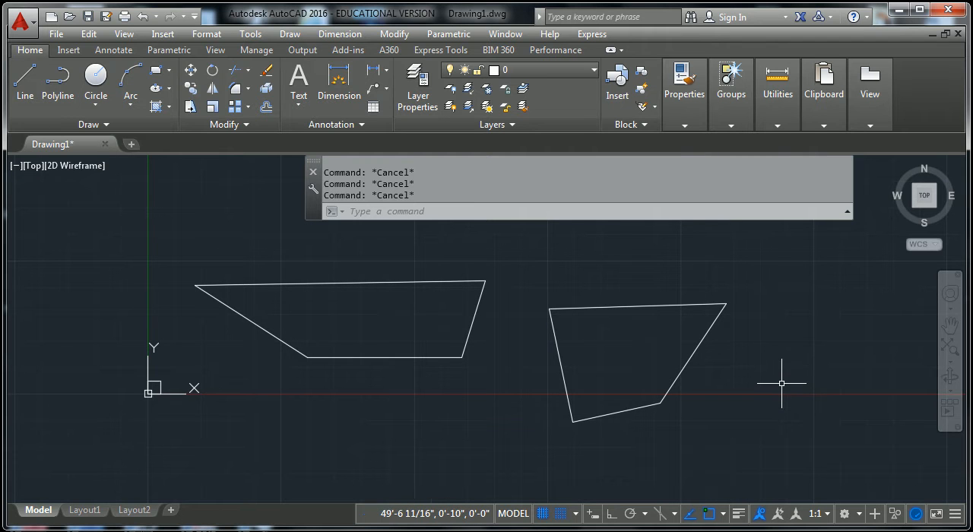
pyautogui.moveTo(800, 277)
pyautogui.mouseDown()
pyautogui.moveTo(756, 264)
pyautogui.moveTo(717, 267)
pyautogui.moveTo(723, 454)
pyautogui.moveTo(615, 390)
pyautogui.moveTo(504, 370)
pyautogui.moveTo(452, 296)
pyautogui.moveTo(327, 235)
pyautogui.moveTo(220, 384)
pyautogui.moveTo(423, 457)
pyautogui.moveTo(557, 318)
pyautogui.moveTo(456, 286)
pyautogui.moveTo(435, 369)
pyautogui.moveTo(513, 366)
pyautogui.mouseUp()
pyautogui.click(843, 286)
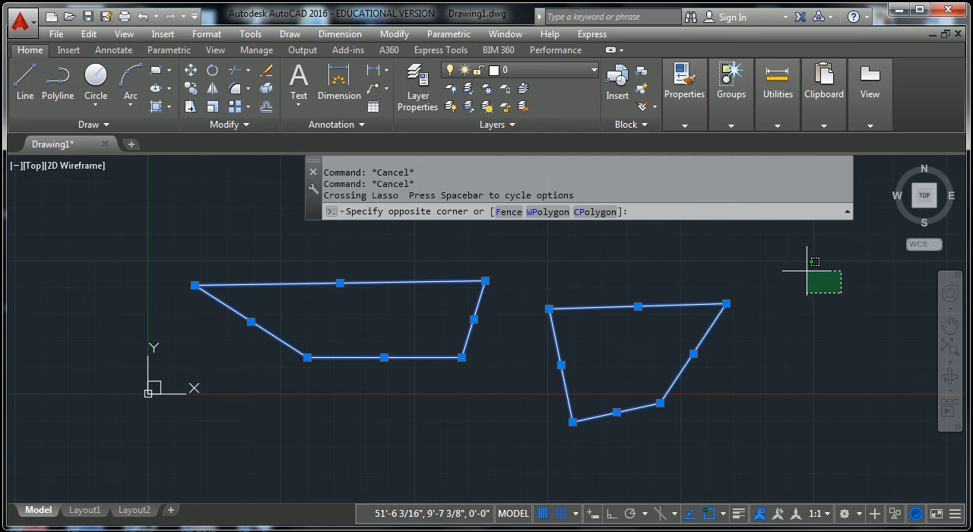
pyautogui.press('Escape')
pyautogui.press('Escape')
pyautogui.moveTo(794, 245)
pyautogui.mouseDown()
pyautogui.moveTo(699, 276)
pyautogui.moveTo(694, 394)
pyautogui.mouseUp()
pyautogui.moveTo(765, 299)
pyautogui.mouseDown()
pyautogui.moveTo(750, 297)
pyautogui.moveTo(571, 452)
pyautogui.moveTo(751, 397)
pyautogui.mouseUp()
pyautogui.press('Escape')
pyautogui.press('Escape')
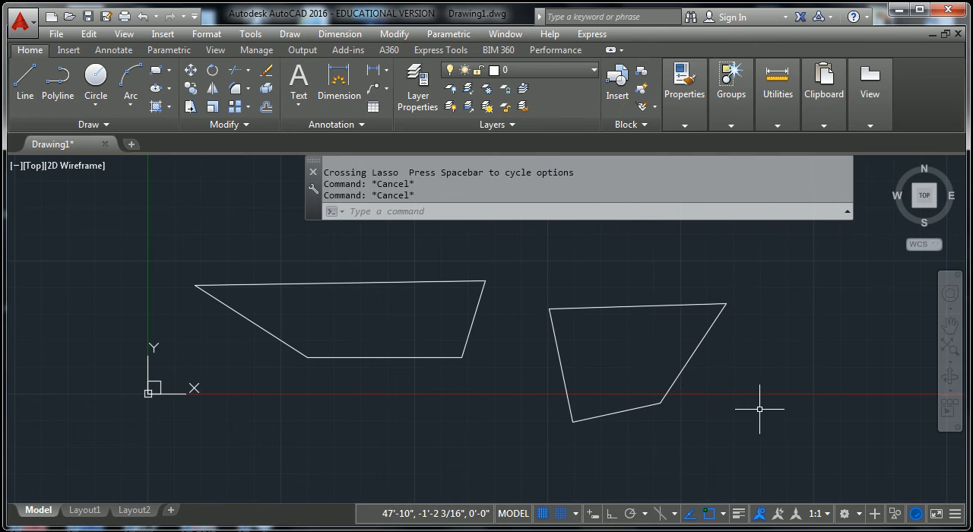
pyautogui.moveTo(783, 425)
pyautogui.mouseDown()
pyautogui.moveTo(647, 342)
pyautogui.moveTo(651, 294)
pyautogui.moveTo(790, 340)
pyautogui.mouseUp()
pyautogui.press('Escape')
pyautogui.press('Escape')
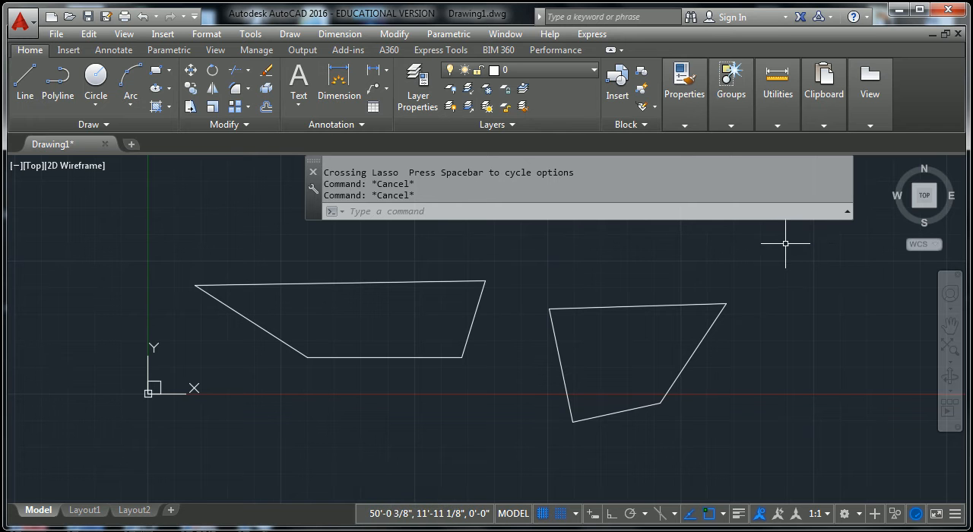
pyautogui.moveTo(754, 230)
pyautogui.mouseDown()
pyautogui.moveTo(678, 386)
pyautogui.moveTo(765, 382)
pyautogui.mouseUp()
pyautogui.press('Escape')
pyautogui.press('Escape')
# - Demonstrate a rectangular crossing selection around the whole right shape twice, clearing the selection after each
pyautogui.click(803, 259)
pyautogui.click(508, 476)
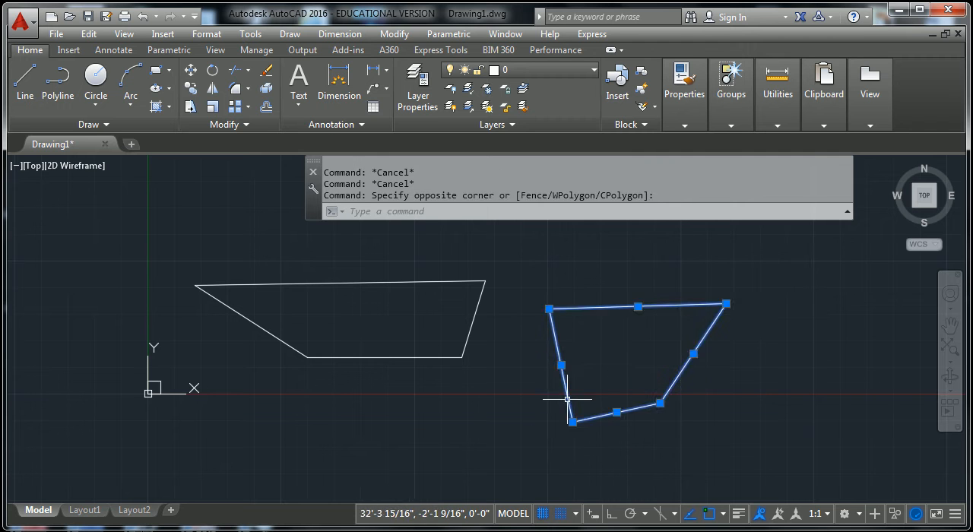
pyautogui.press('Escape')
pyautogui.click(820, 254)
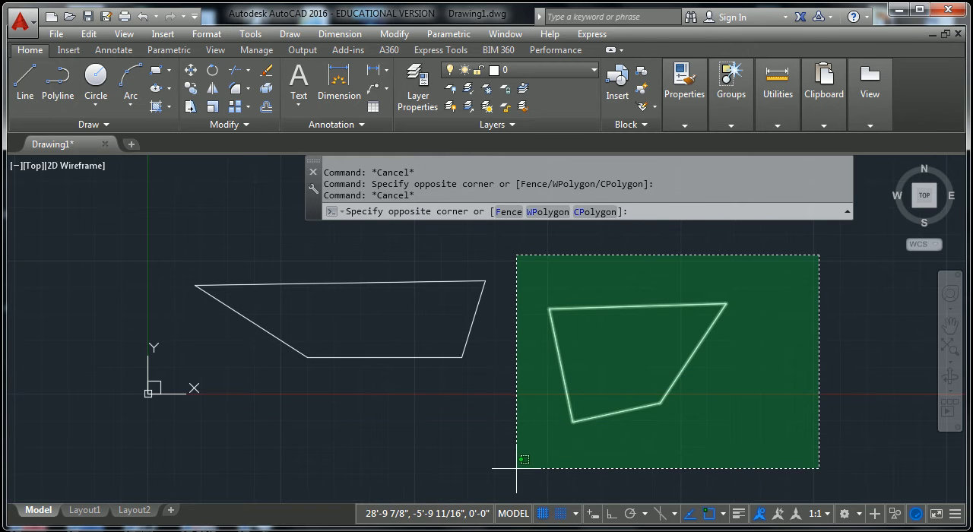
pyautogui.click(515, 471)
pyautogui.press('Escape')
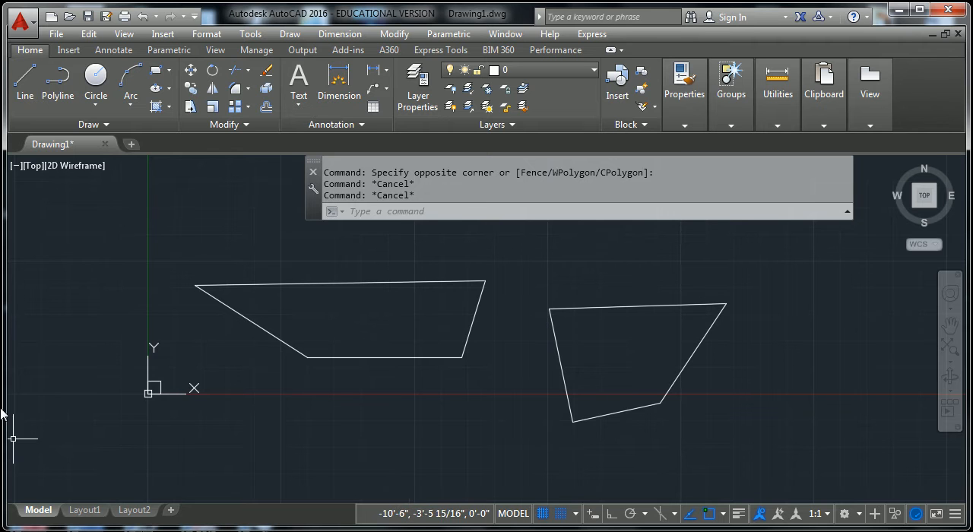
pyautogui.click(27, 79)
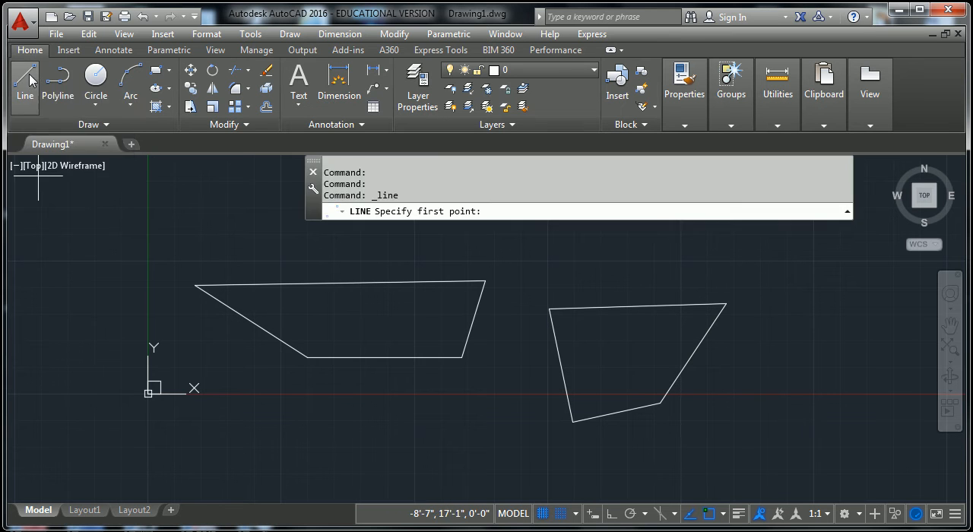
pyautogui.scroll(-3, 191, 355)
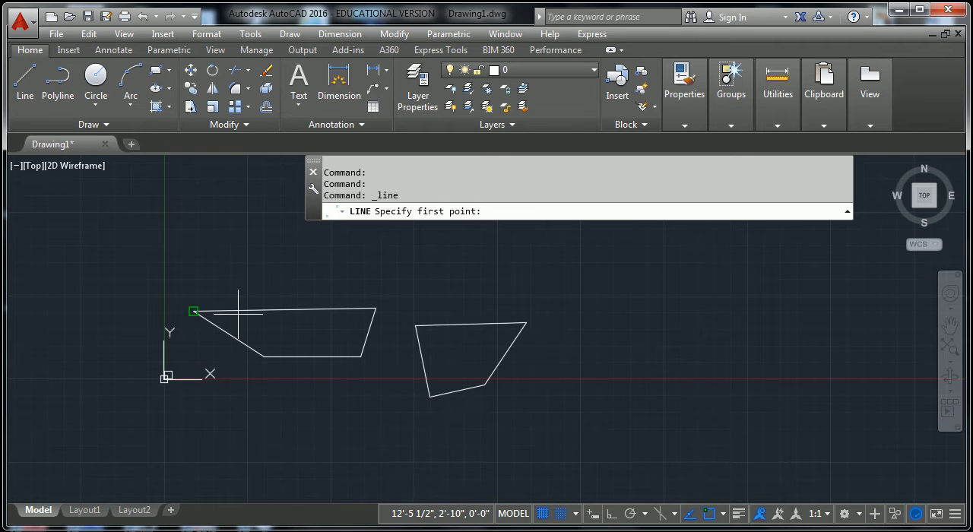
pyautogui.click(25, 82)
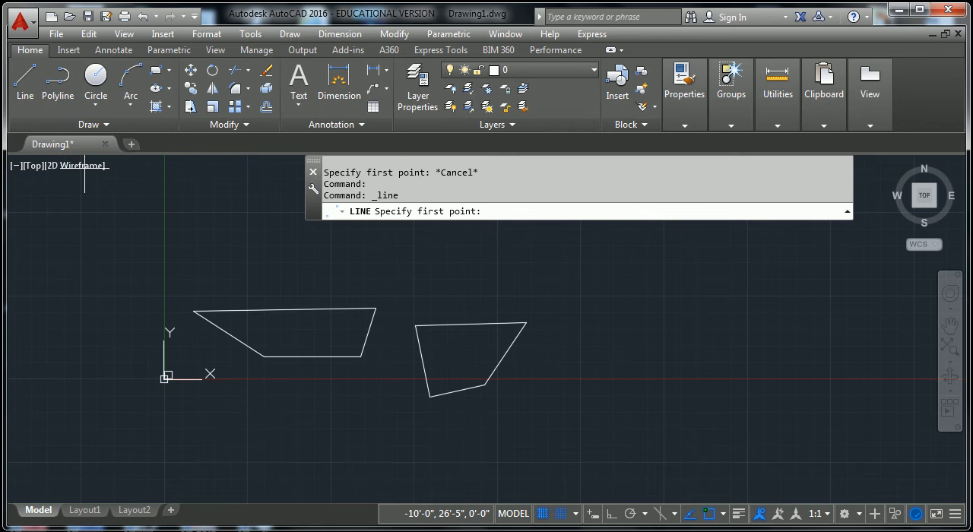
pyautogui.click(252, 275)
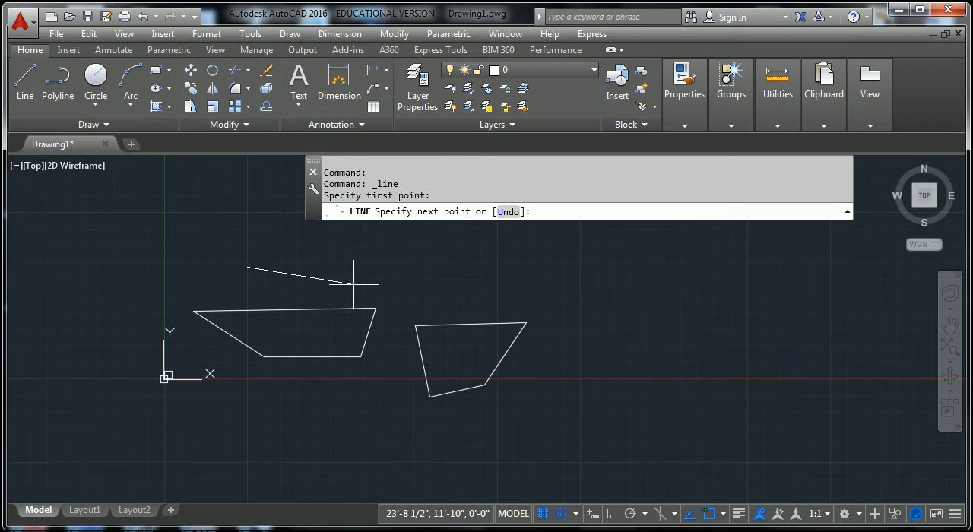
pyautogui.write("@10',0")
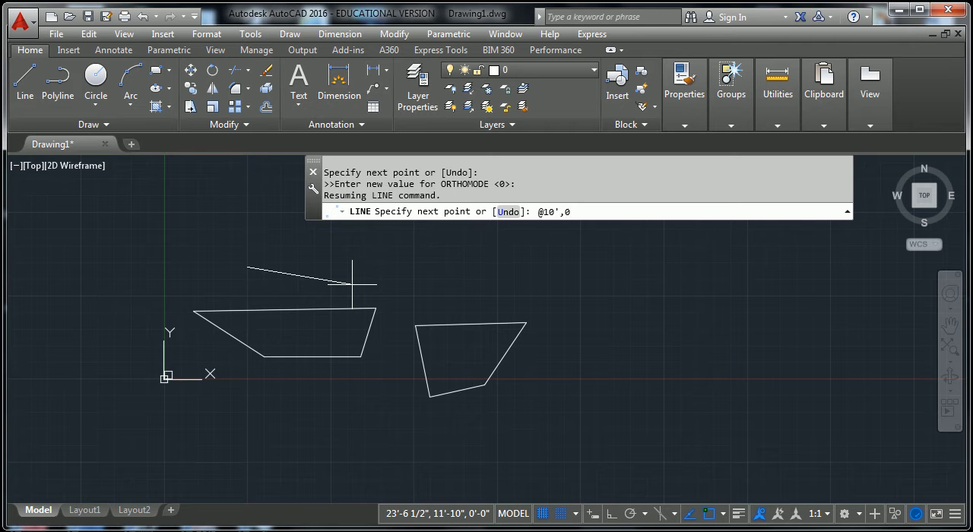
pyautogui.press('Return')
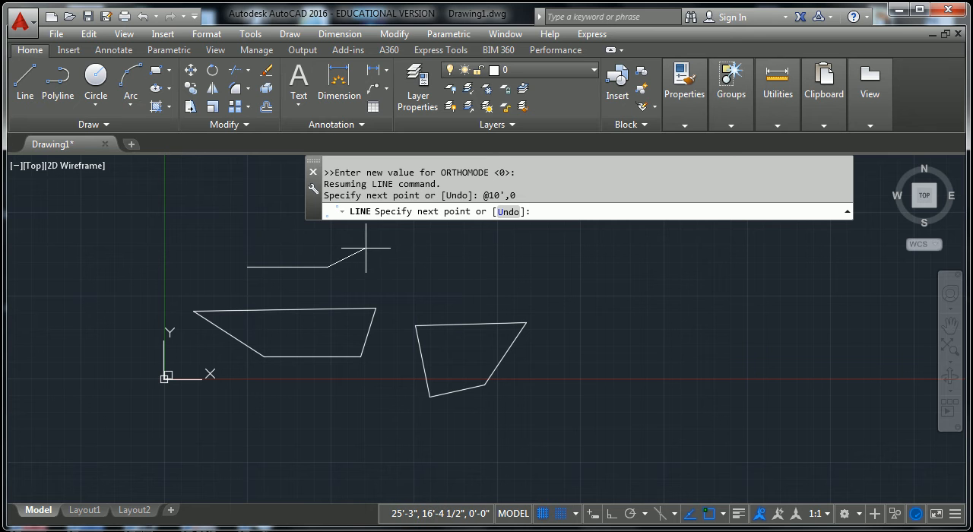
pyautogui.press('Return')
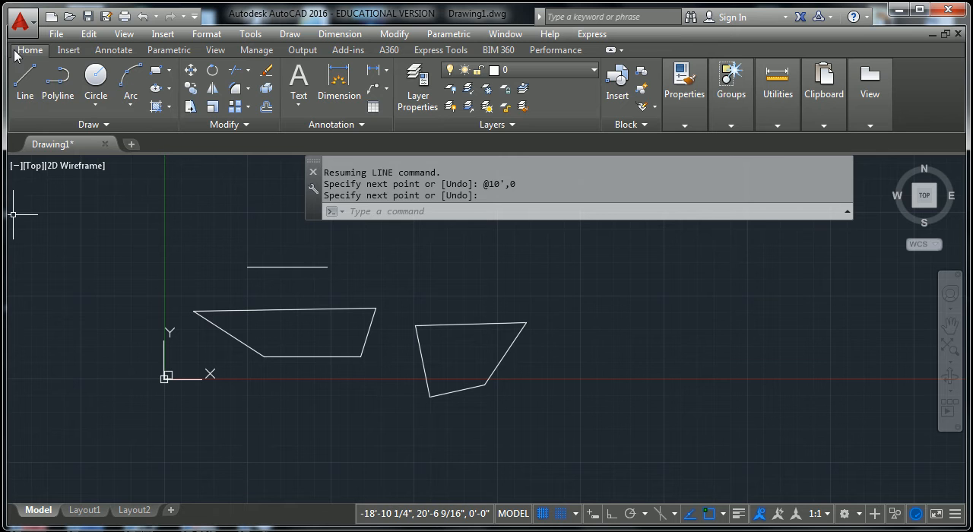
# - Draw a line from a point just right of the short horizontal line to the absolute coordinate 12',0
pyautogui.click(25, 80)
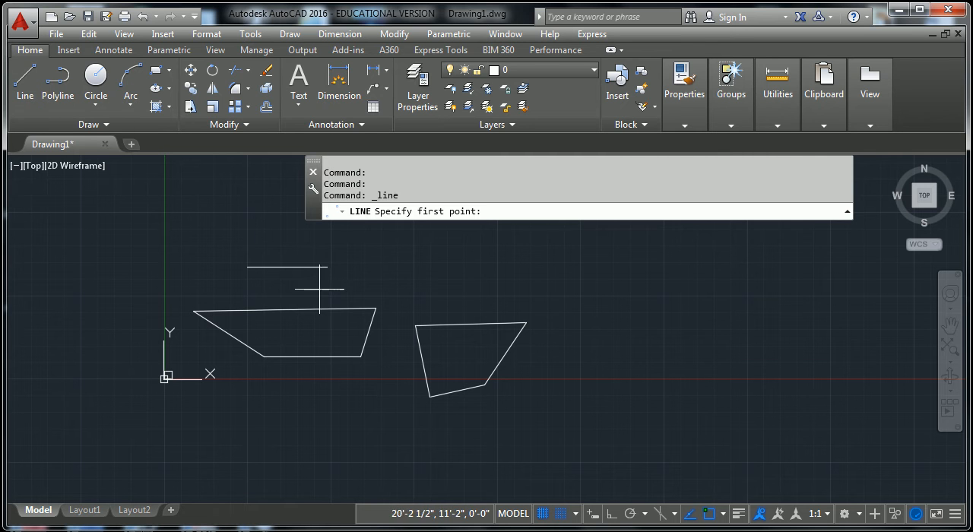
pyautogui.click(352, 273)
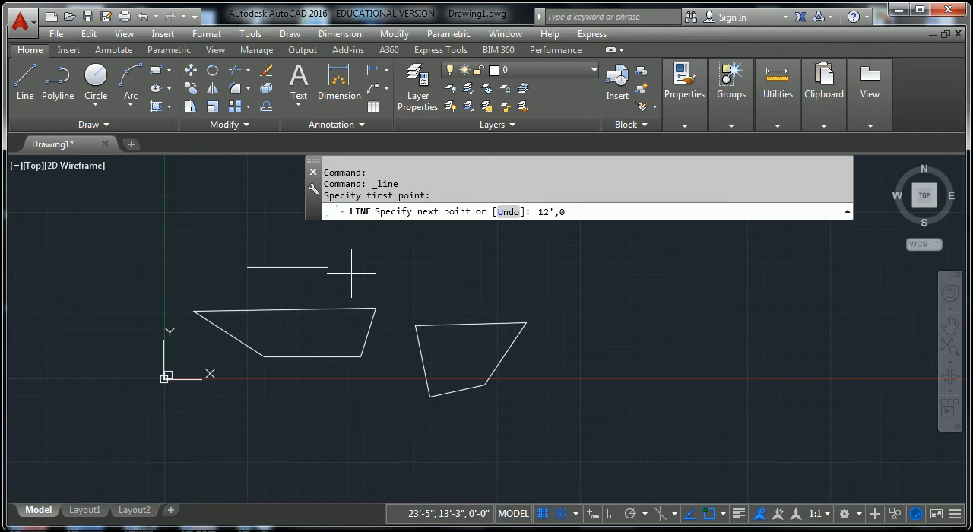
pyautogui.press('Return')
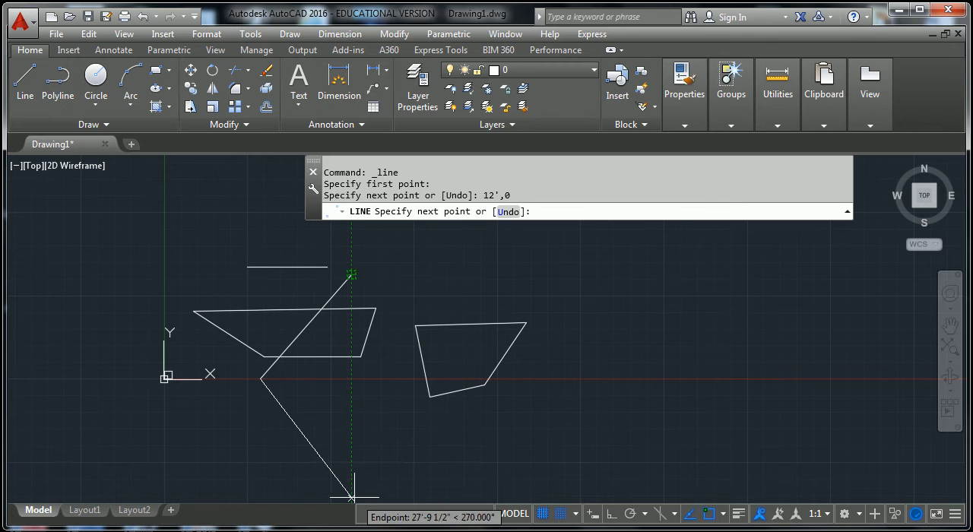
pyautogui.click(259, 380)
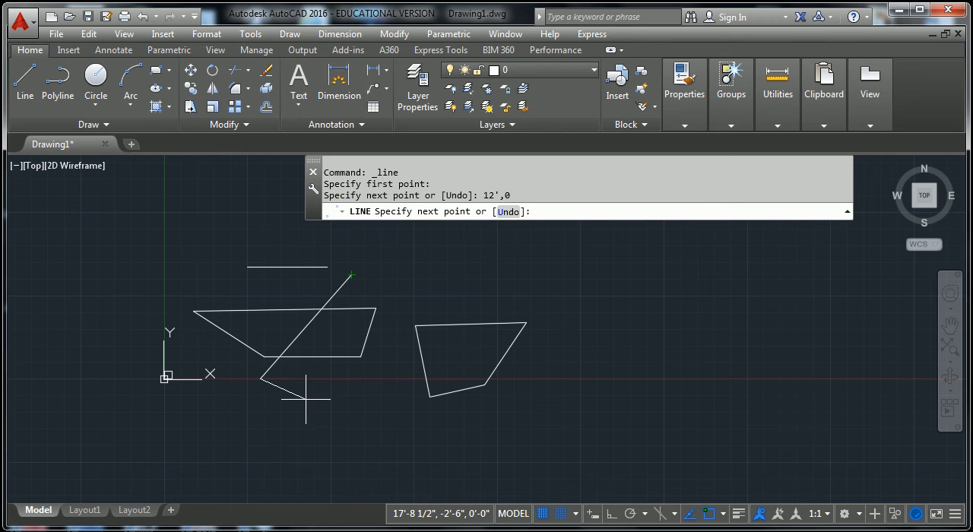
pyautogui.press('Return')
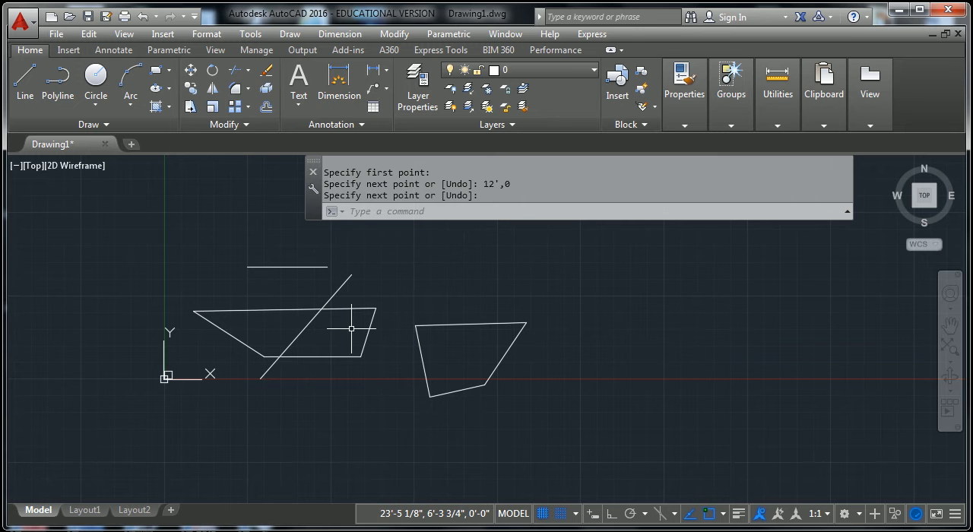
pyautogui.click(155, 72)
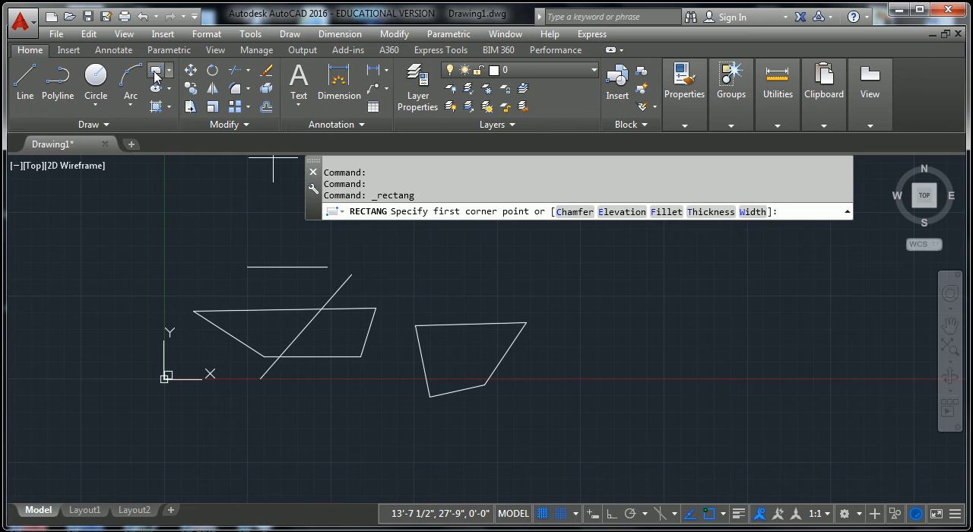
pyautogui.click(406, 294)
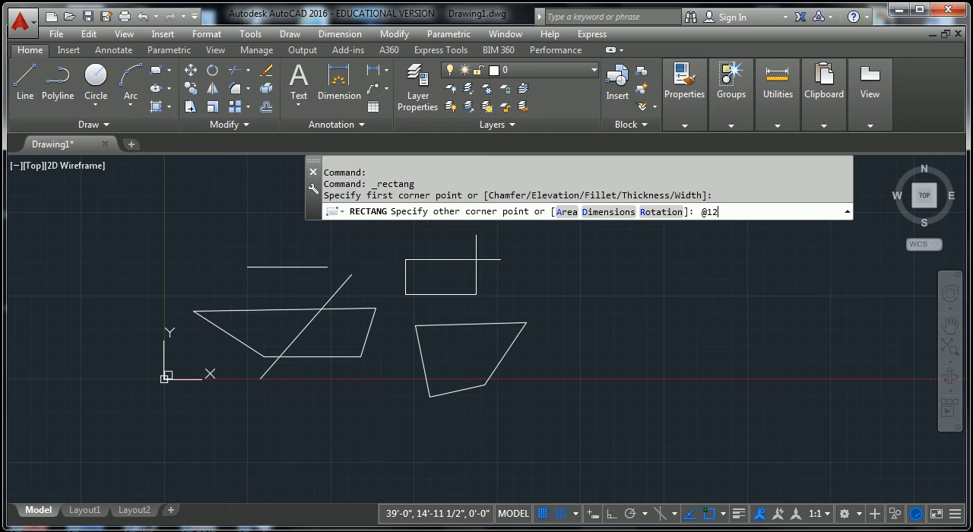
pyautogui.write("@12',12'")
pyautogui.press('Return')
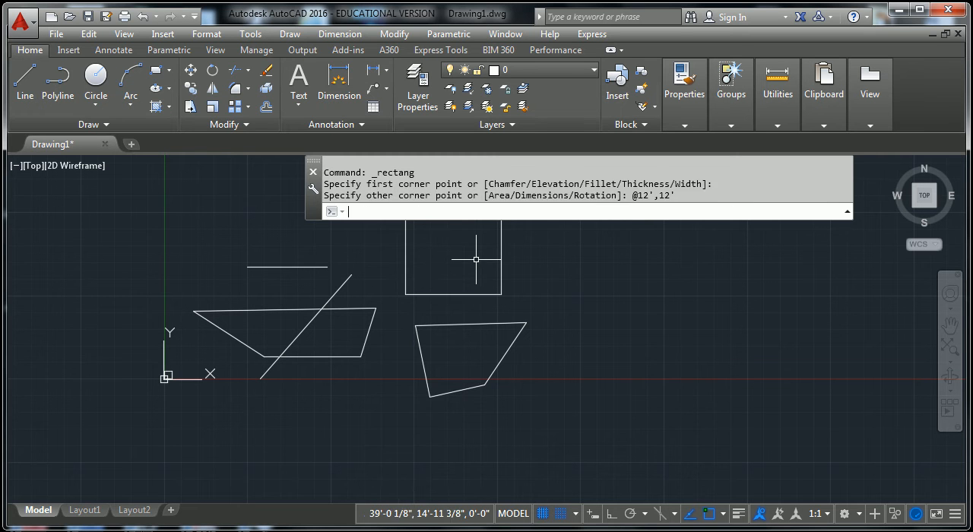
pyautogui.scroll(-3, 578, 224)
pyautogui.moveTo(607, 249); pyautogui.dragTo(496, 364, button='middle')
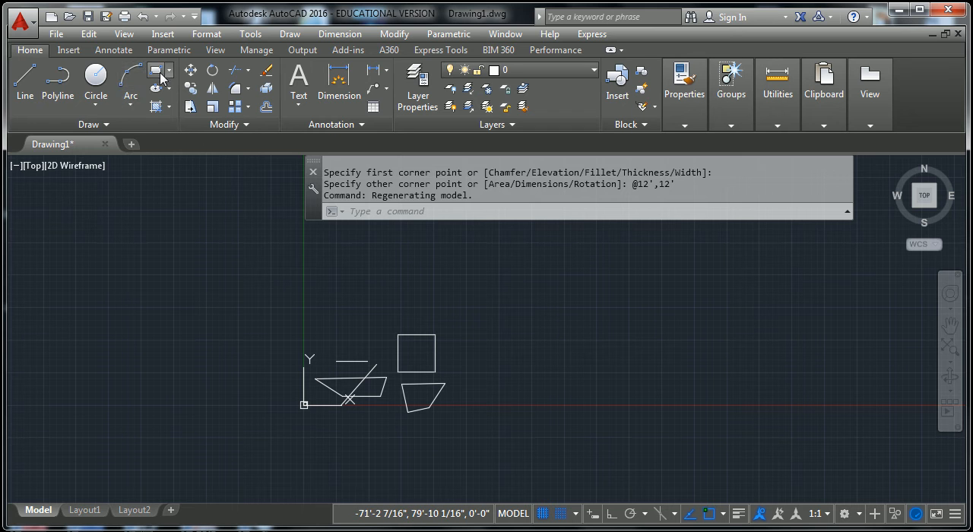
pyautogui.click(57, 81)
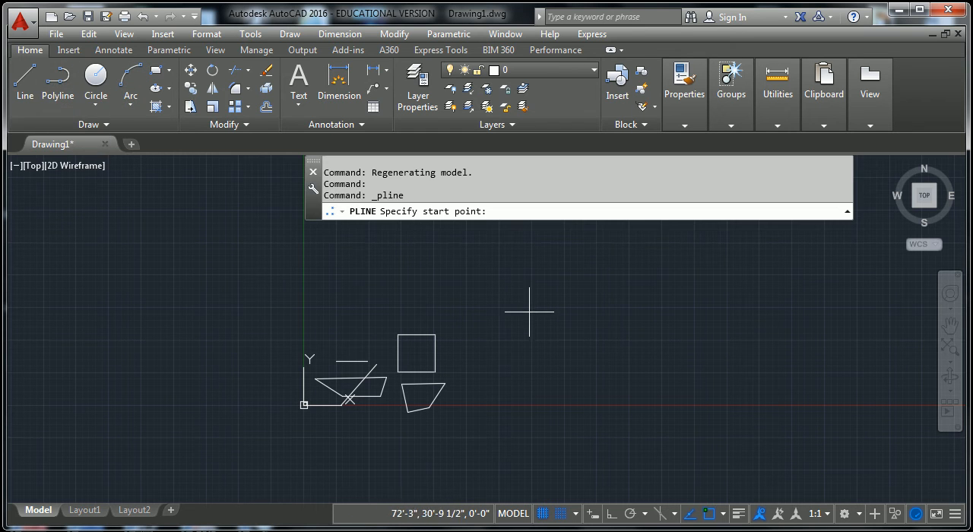
pyautogui.click(467, 374)
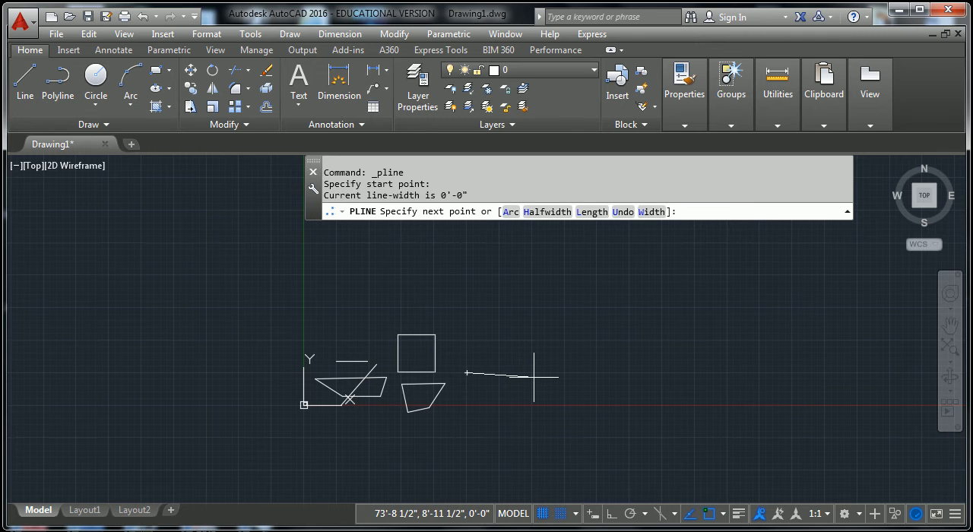
pyautogui.press('F8')
pyautogui.write('@')
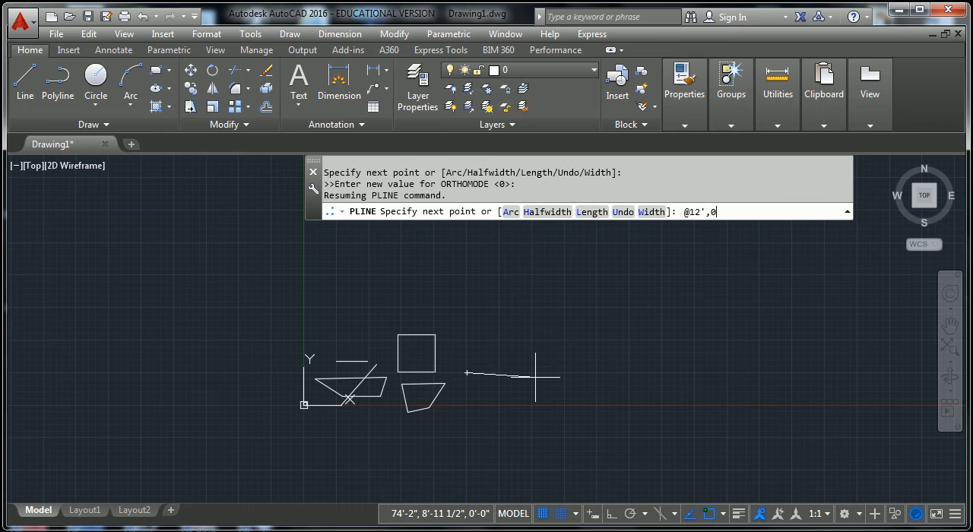
pyautogui.write("12',0")
pyautogui.press('Return')
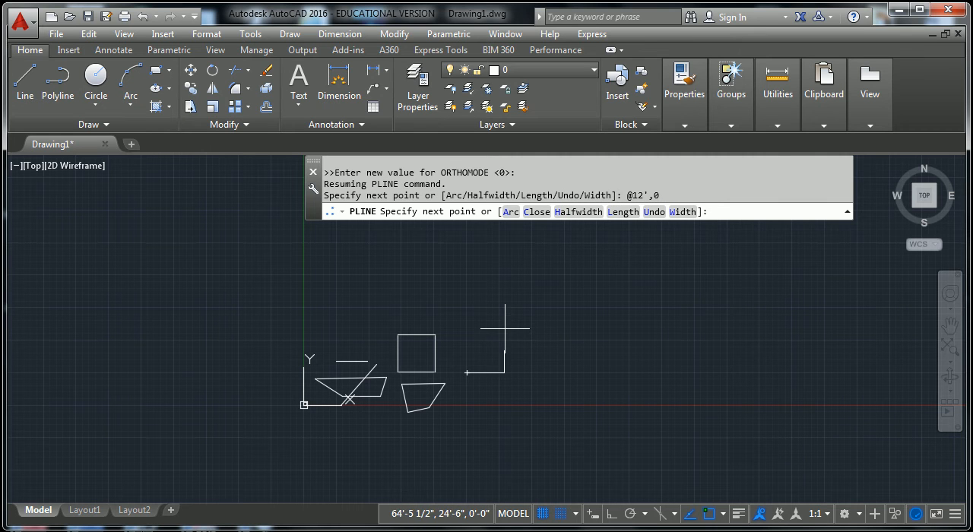
# - Continue the polyline to @0,12' and @-12',0, and finish the square with the Close option
pyautogui.press('F8')
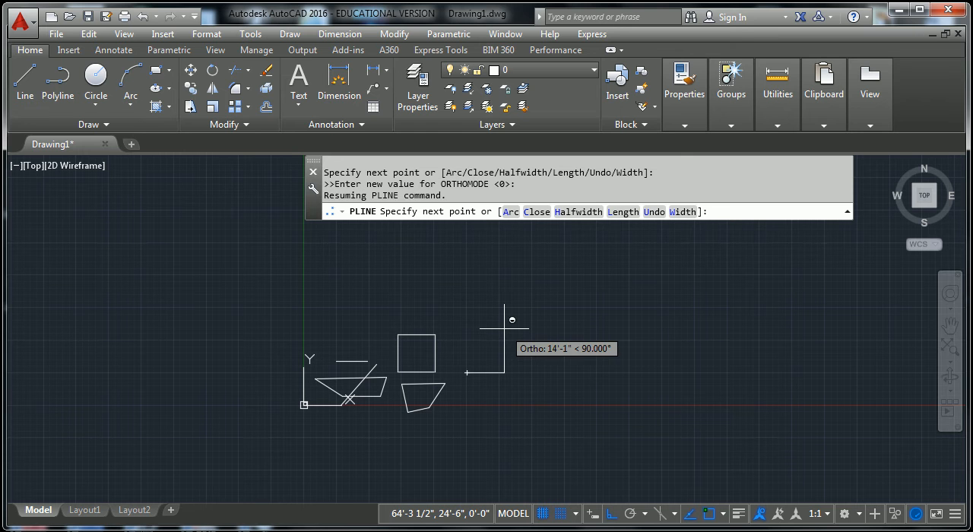
pyautogui.write("@0,12'")
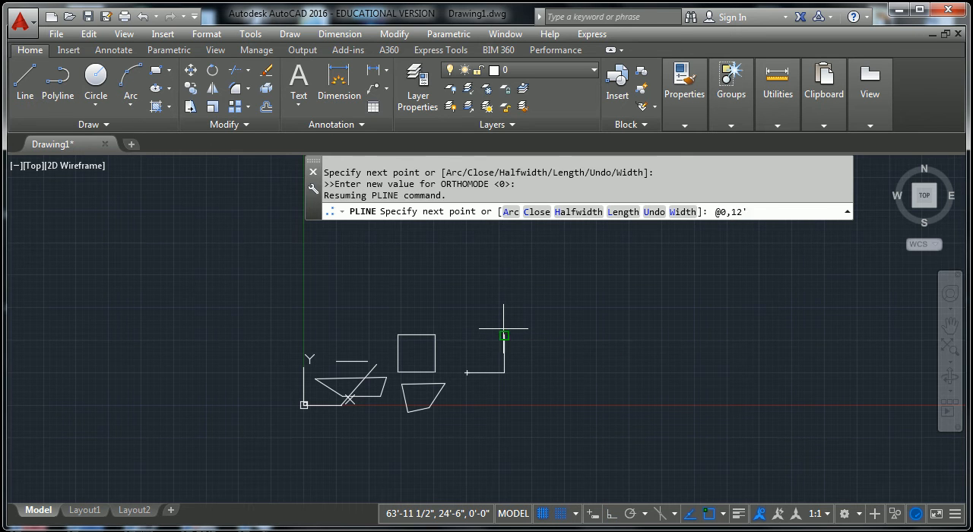
pyautogui.press('Return')
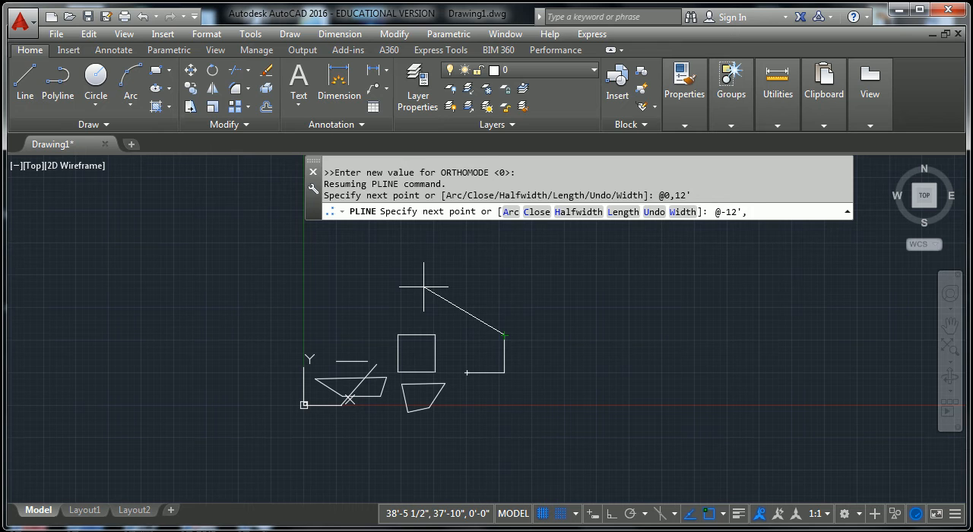
pyautogui.write("@-12',0")
pyautogui.press('Return')
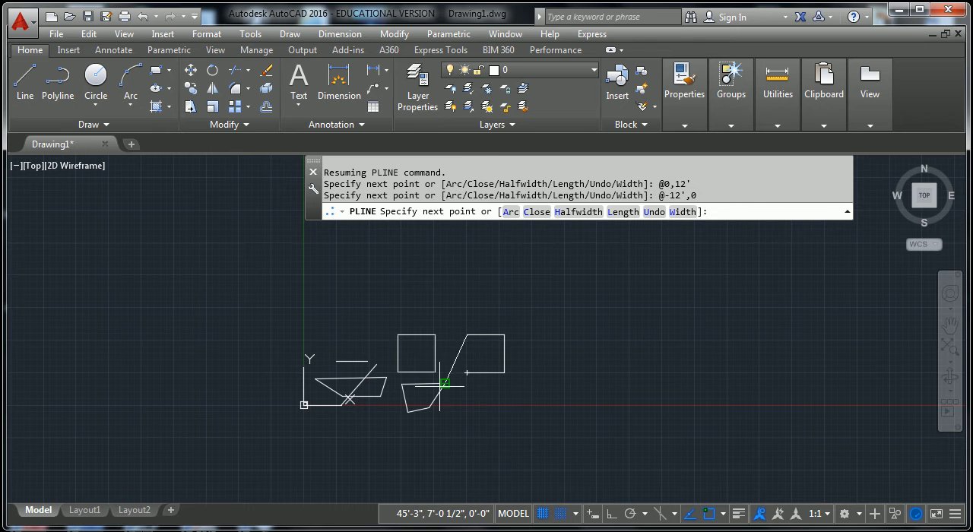
pyautogui.write('c')
pyautogui.press('Return')
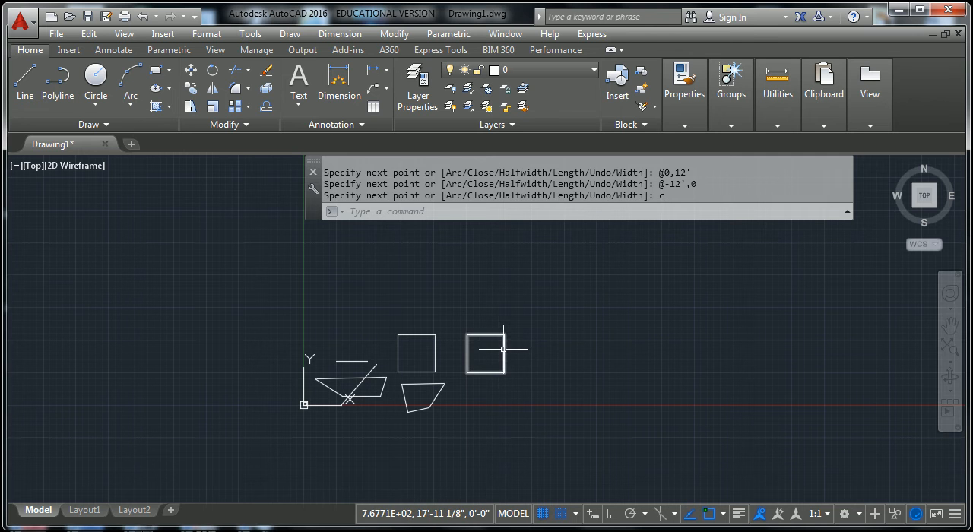
# - Turn on Ortho mode and preview a restricted line to the right of the two squares, cancelling the line
pyautogui.click(613, 514)
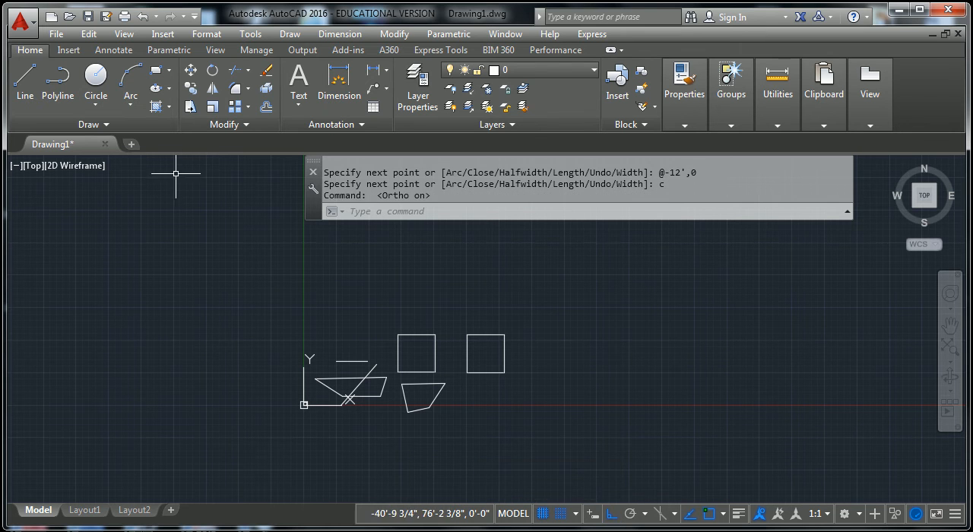
pyautogui.click(25, 80)
pyautogui.click(566, 332)
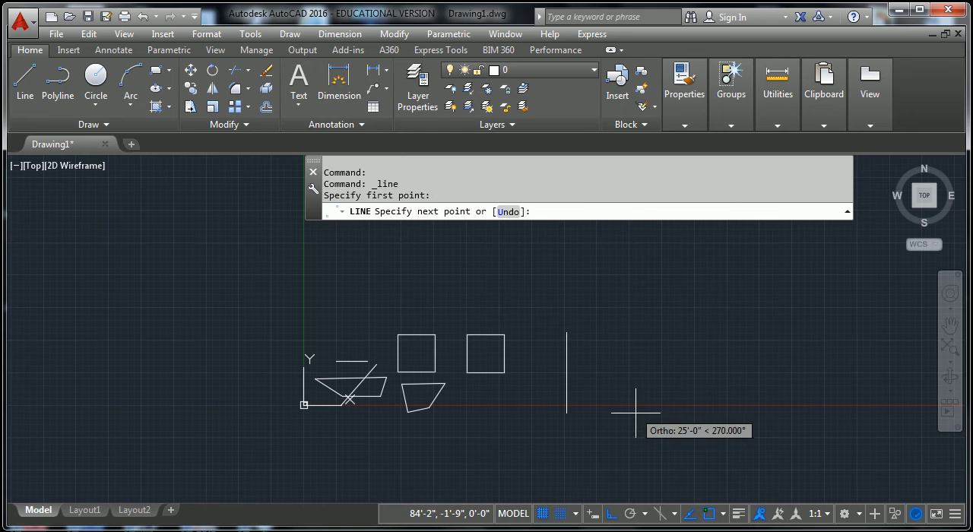
pyautogui.press('Escape')
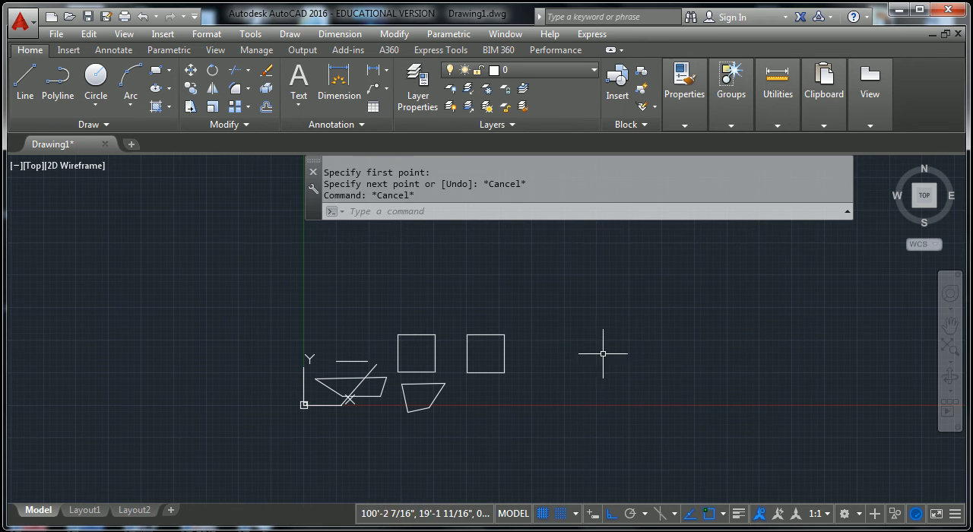
# - Start another polyline right of the two squares, with 12' segments to the right and upward by direct distance entry
pyautogui.click(58, 83)
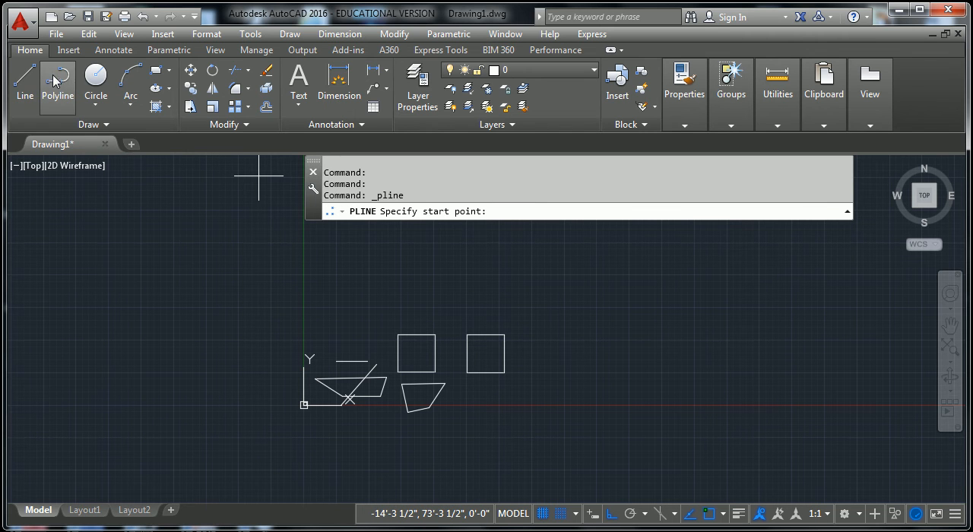
pyautogui.click(564, 358)
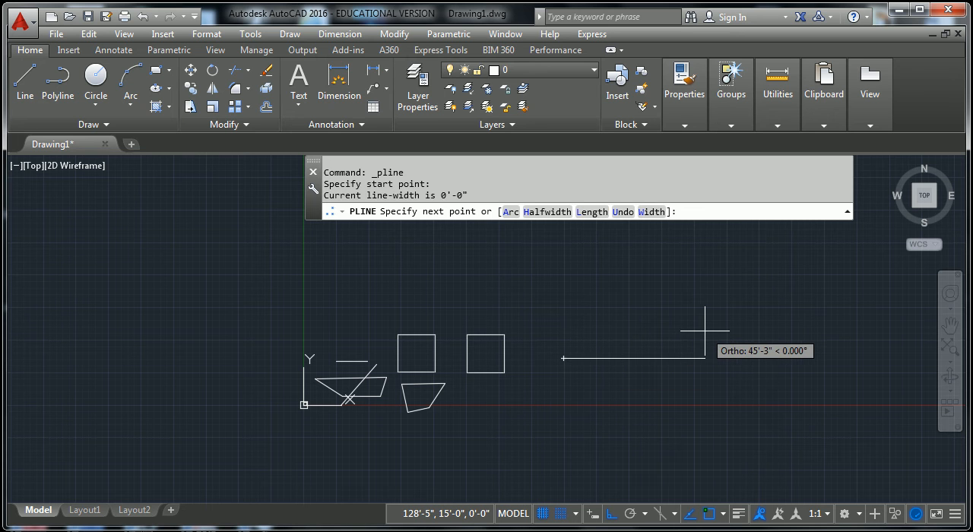
pyautogui.write('12')
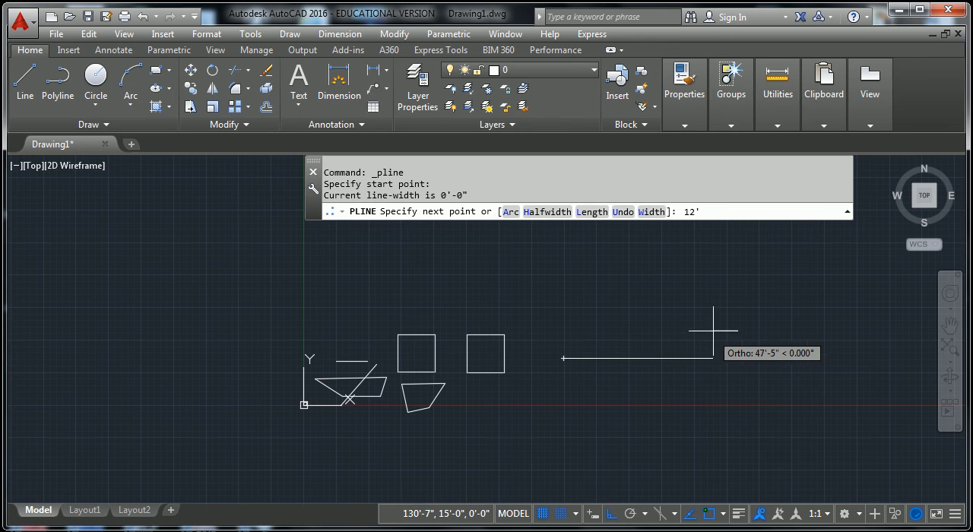
pyautogui.press('Return')
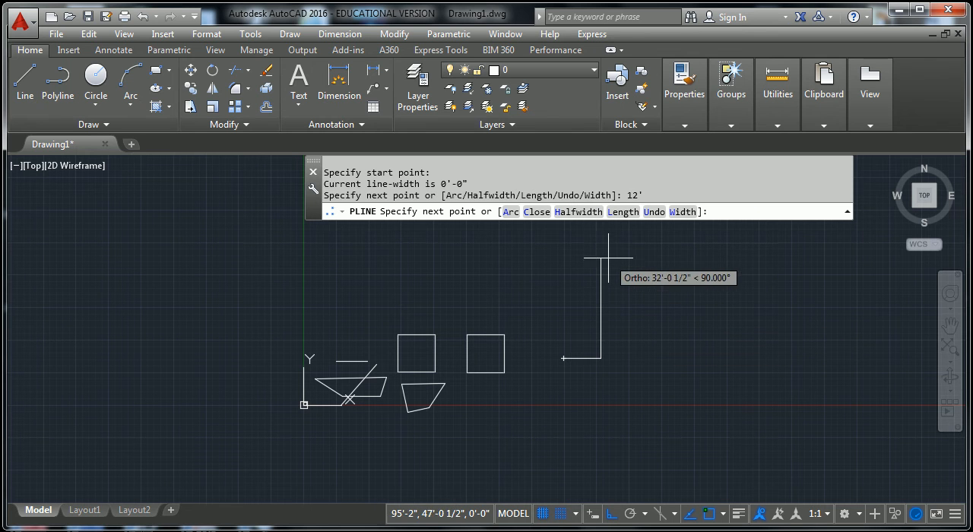
pyautogui.write("12'")
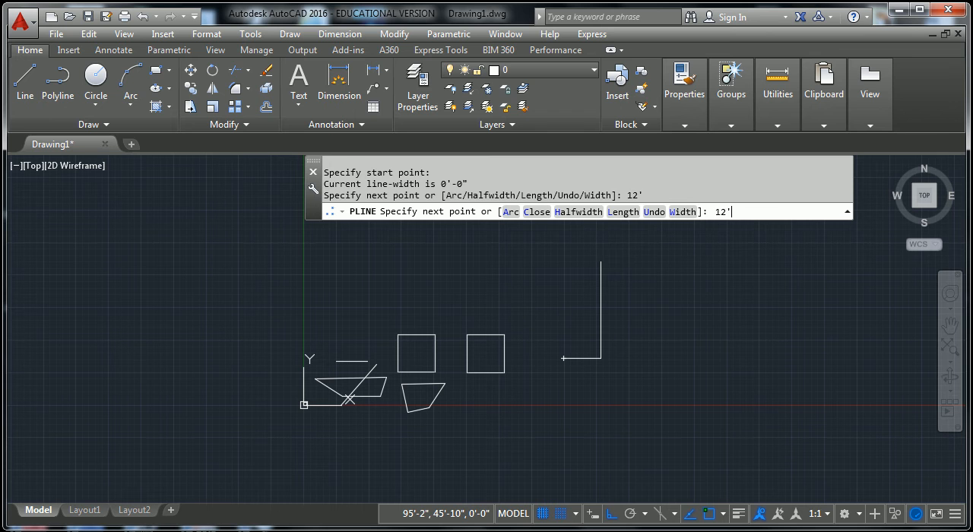
pyautogui.press('Return')
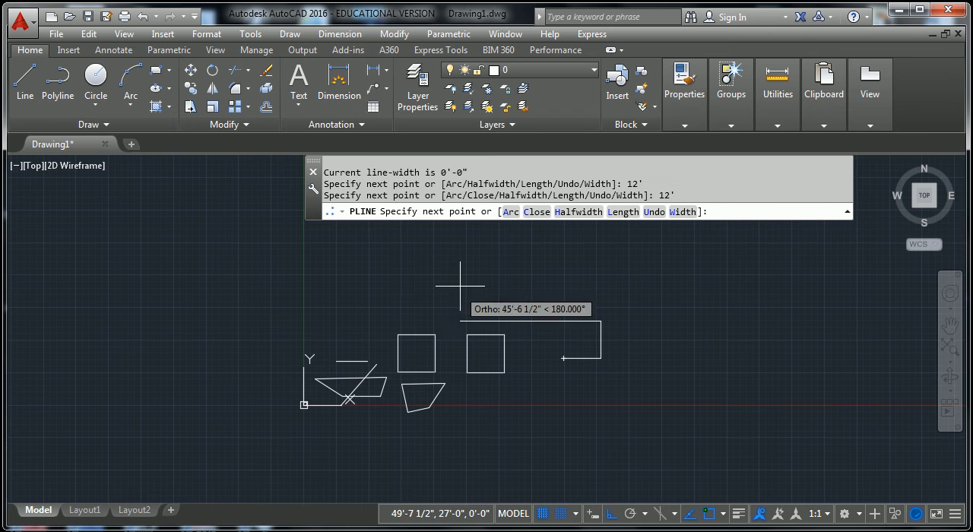
# - Add a 12' segment to the left, join the polyline back to its start point, and end the command
pyautogui.write('12')
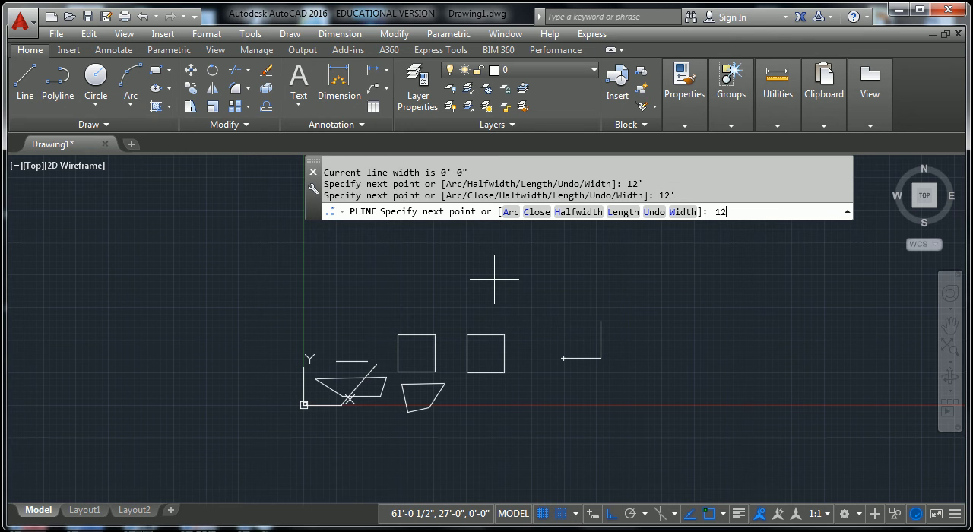
pyautogui.write("'")
pyautogui.press('Return')
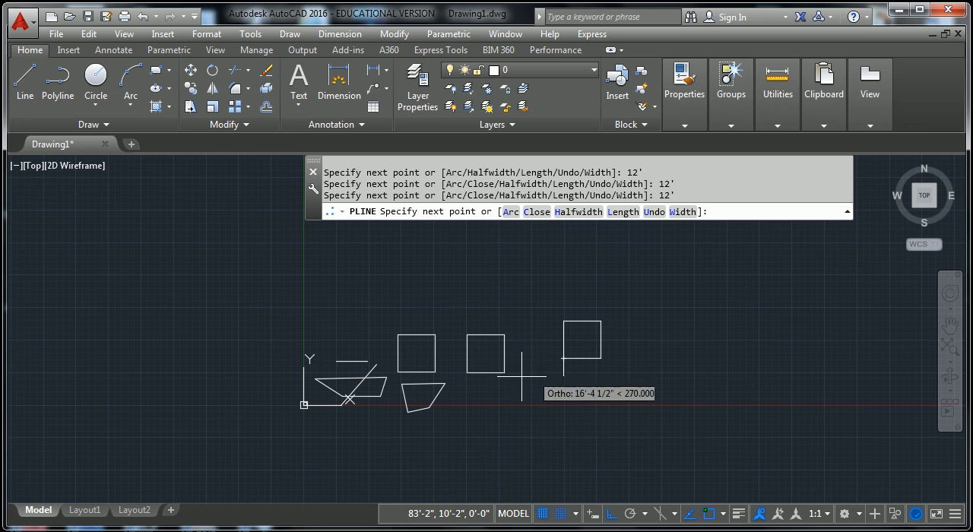
pyautogui.click(563, 358)
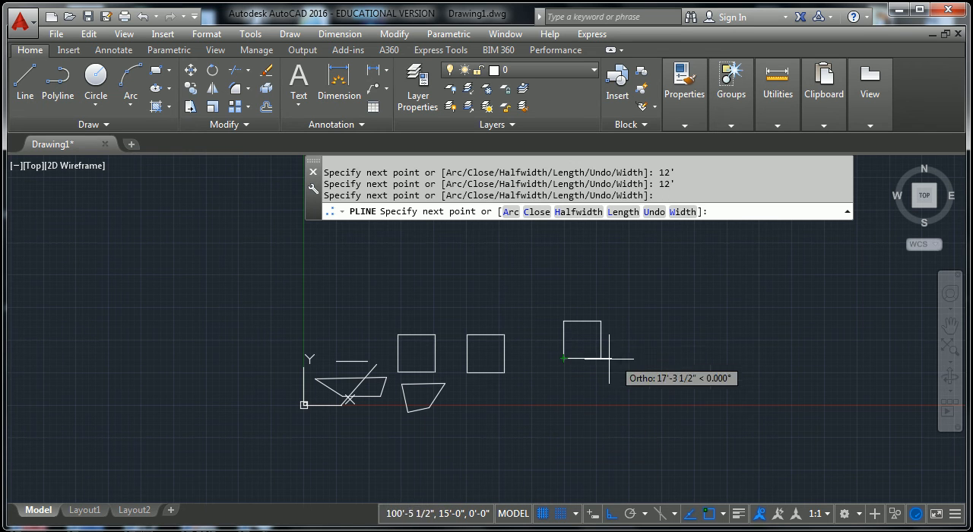
pyautogui.press('Return')
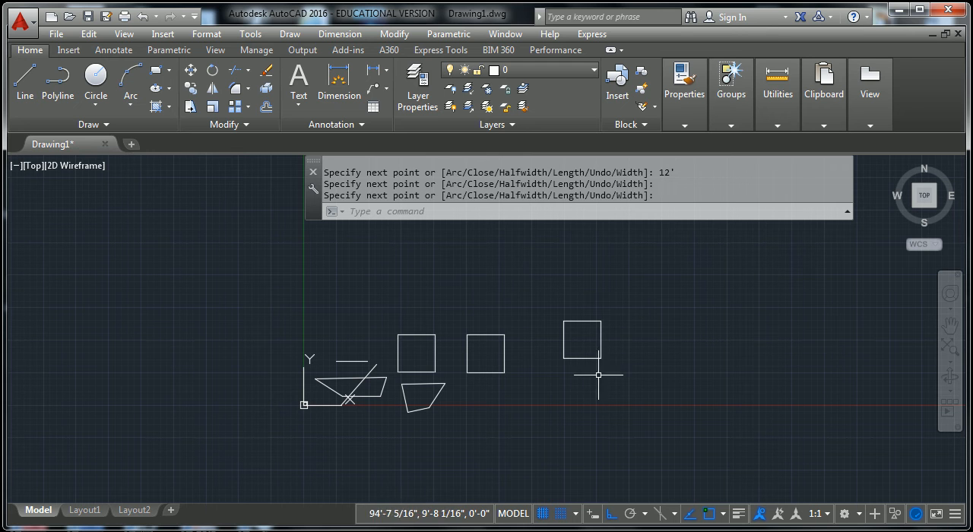
pyautogui.press('Escape')
pyautogui.press('Escape')
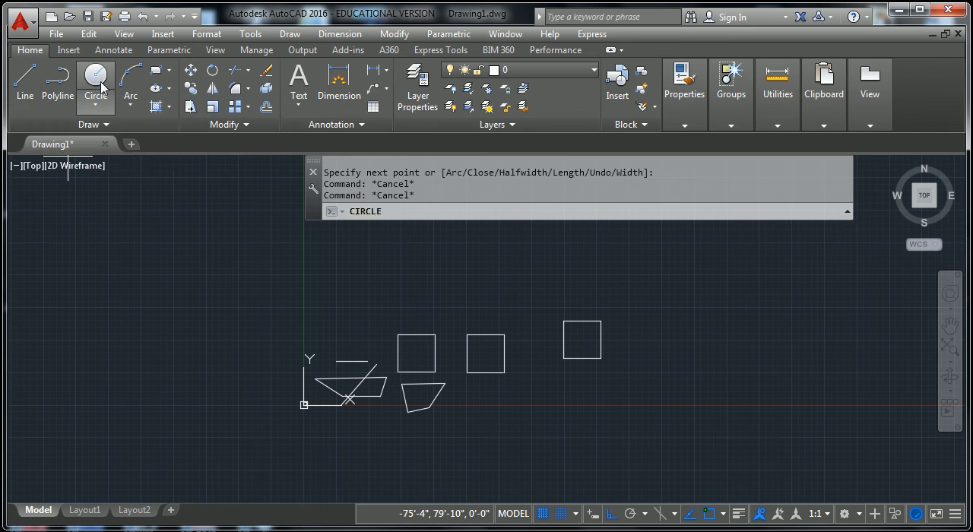
# - Draw a Center, Radius circle with a radius of about 8' above the gap between the middle and right squares
pyautogui.click(97, 85)
pyautogui.click(511, 278)
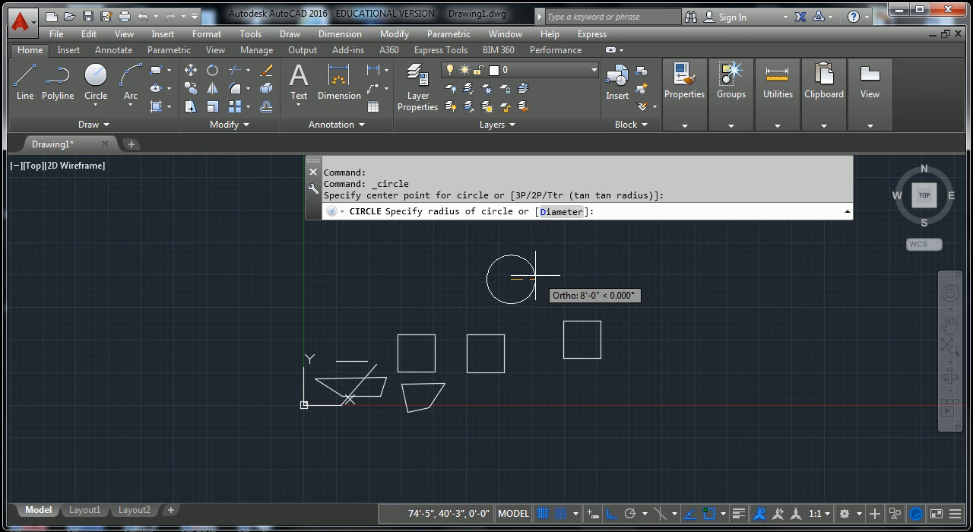
pyautogui.click(534, 278)
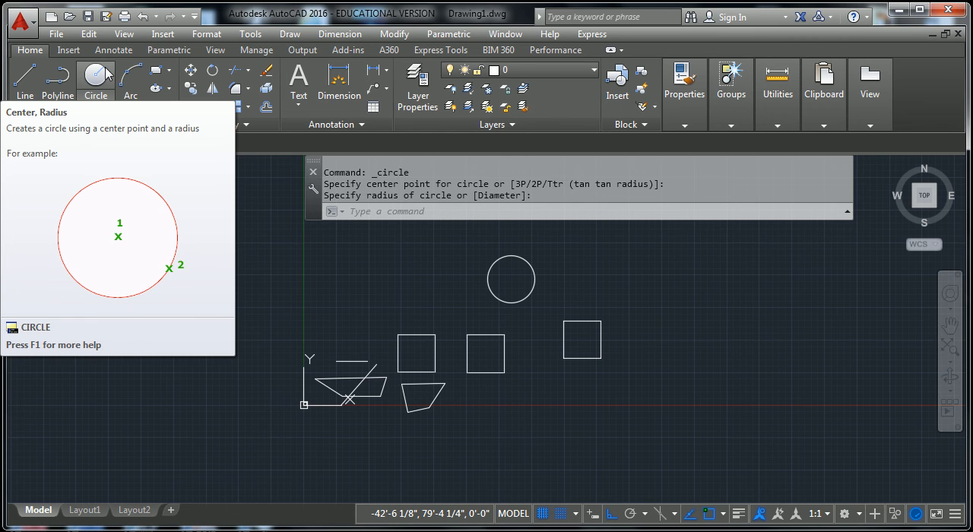
pyautogui.press('Escape')
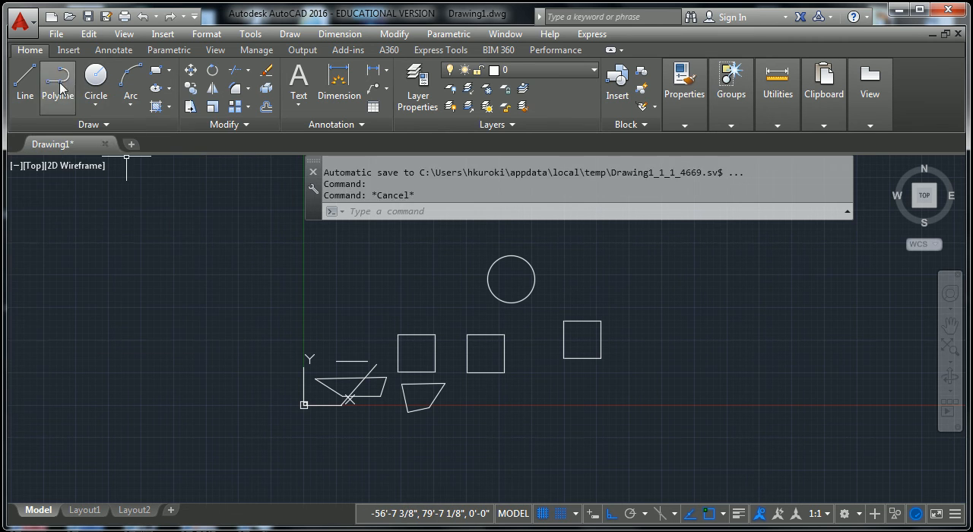
# - Draw a second Center, Radius circle with a radius of about 7'-9 1/2" above the rightmost square, beside the first circle
pyautogui.click(96, 76)
pyautogui.click(605, 281)
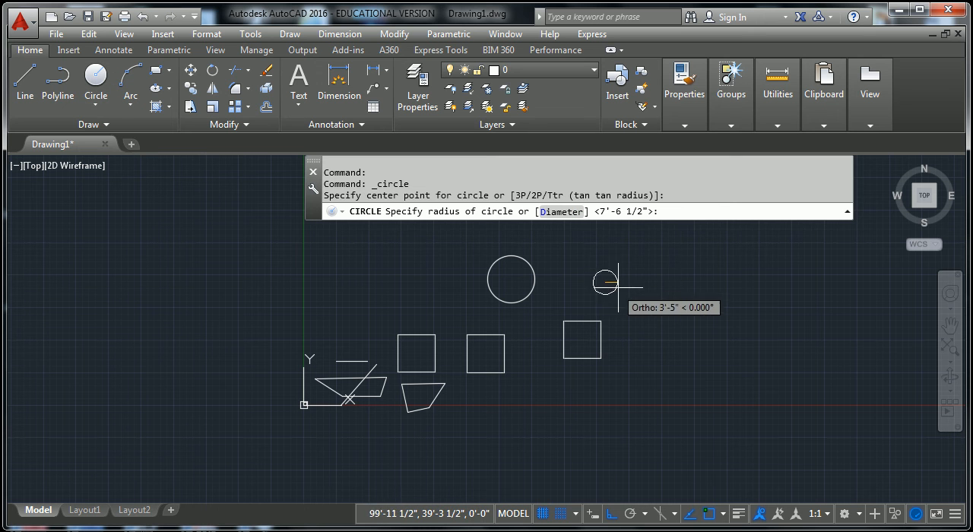
pyautogui.click(625, 268)
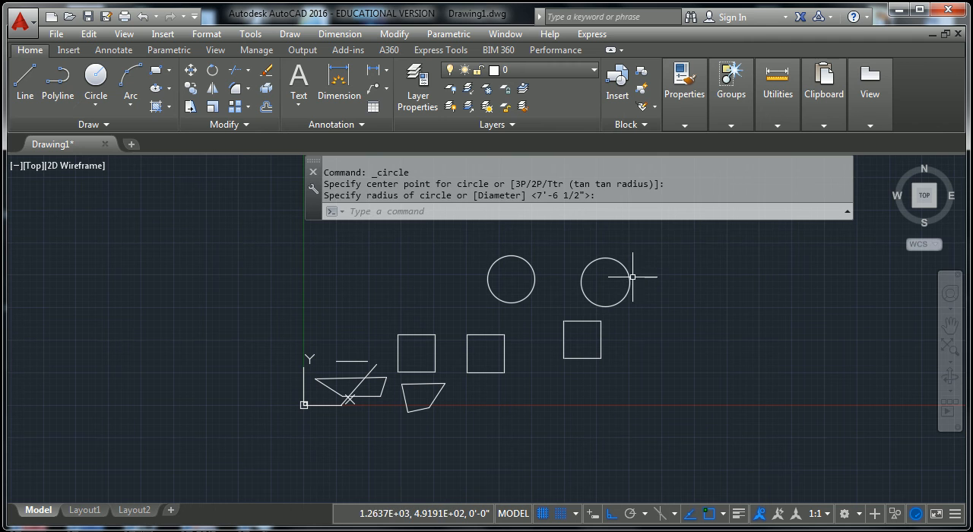
# - Draw a Center, Diameter circle with a diameter of about 10'-11" to the right of the two upper circles
pyautogui.click(98, 108)
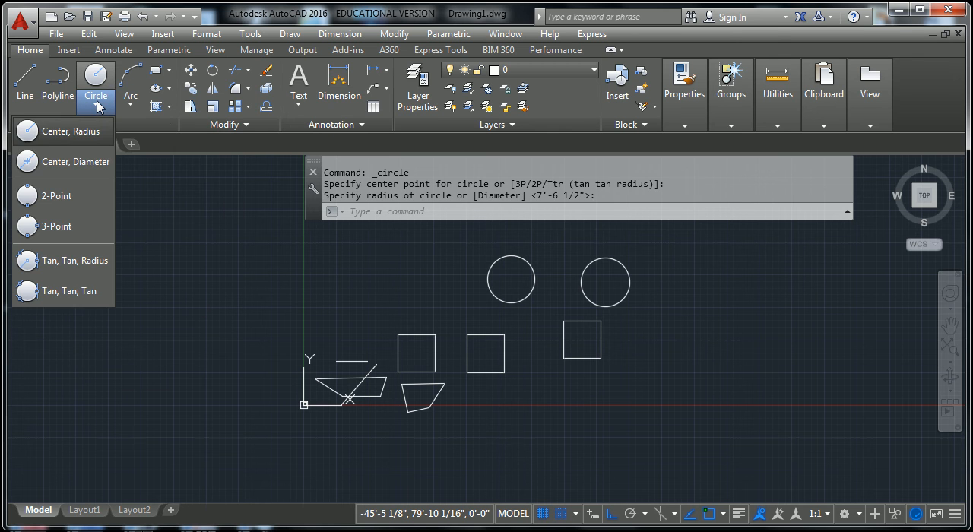
pyautogui.click(81, 167)
pyautogui.click(676, 285)
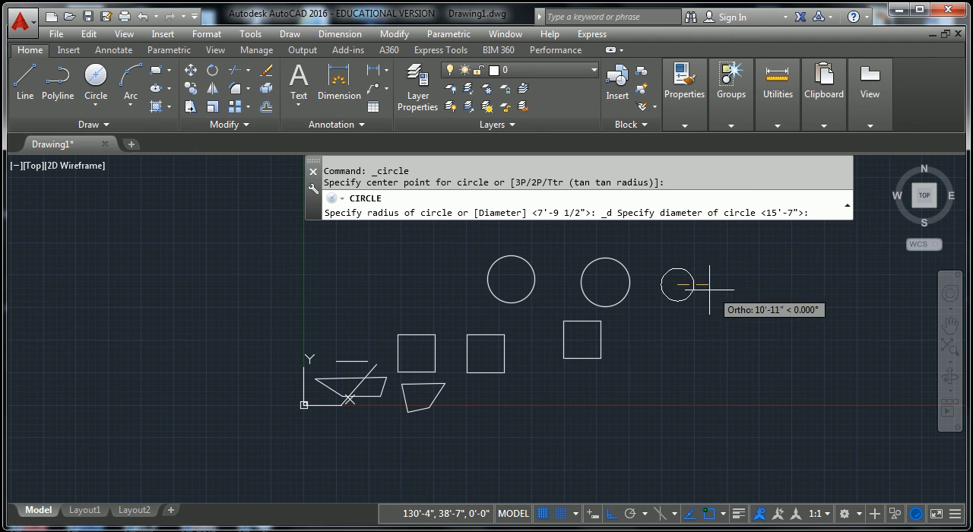
pyautogui.click(709, 287)
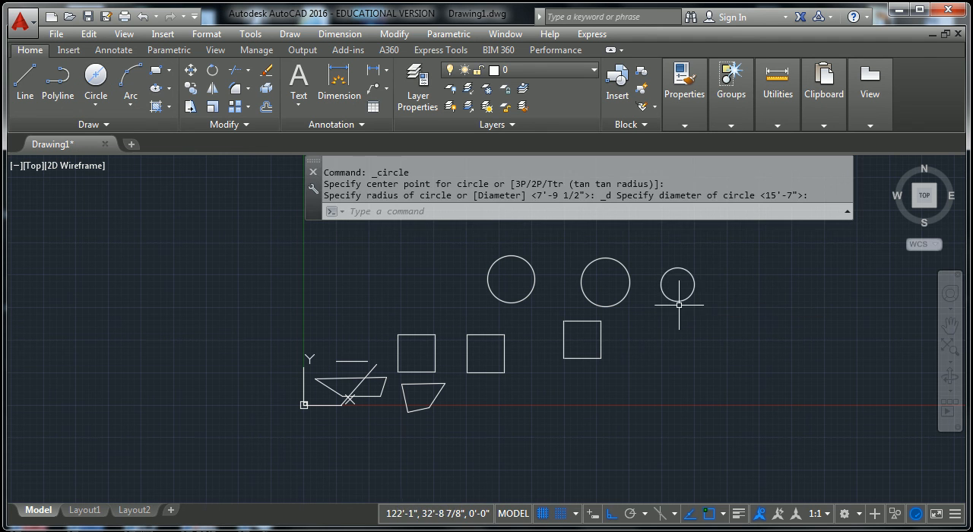
# - Draw a 2-Point circle from the middle square's upper-right corner to the right square's upper-left corner
pyautogui.click(99, 110)
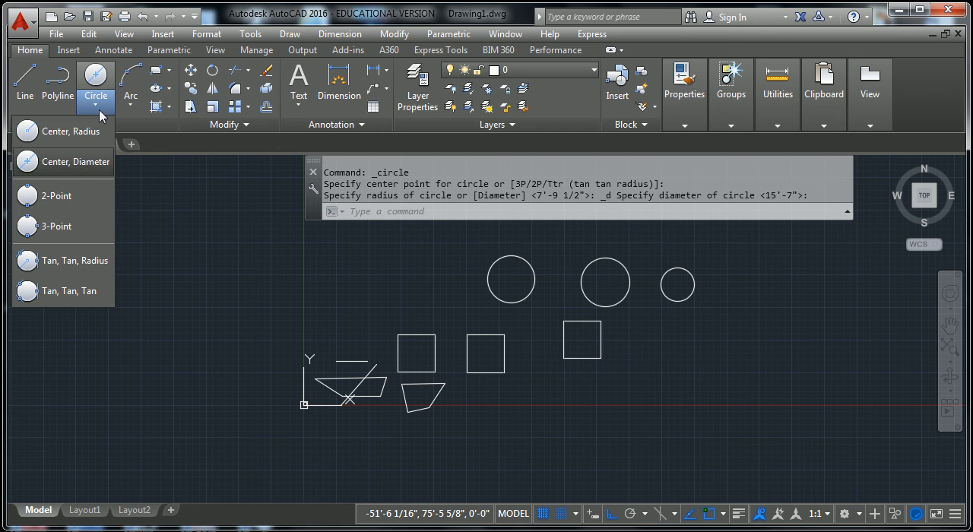
pyautogui.click(61, 195)
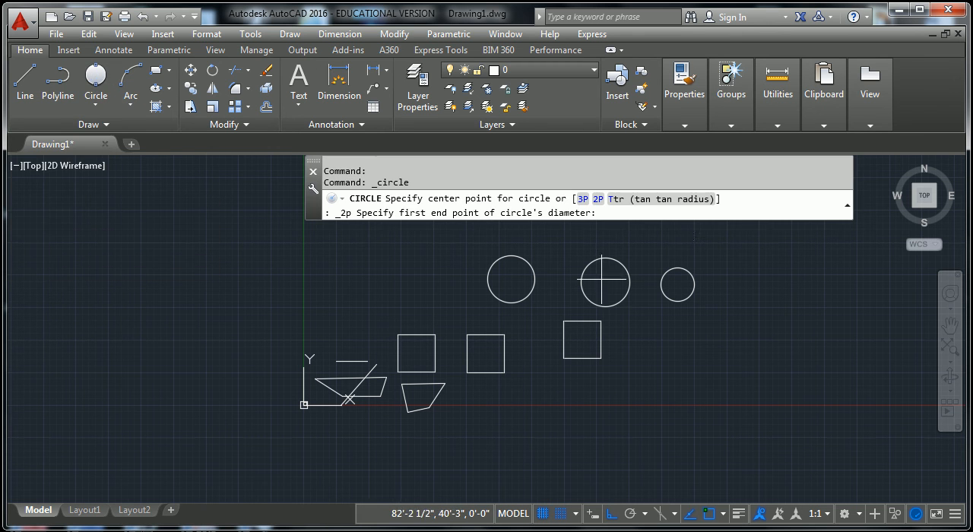
pyautogui.click(509, 335)
pyautogui.click(563, 322)
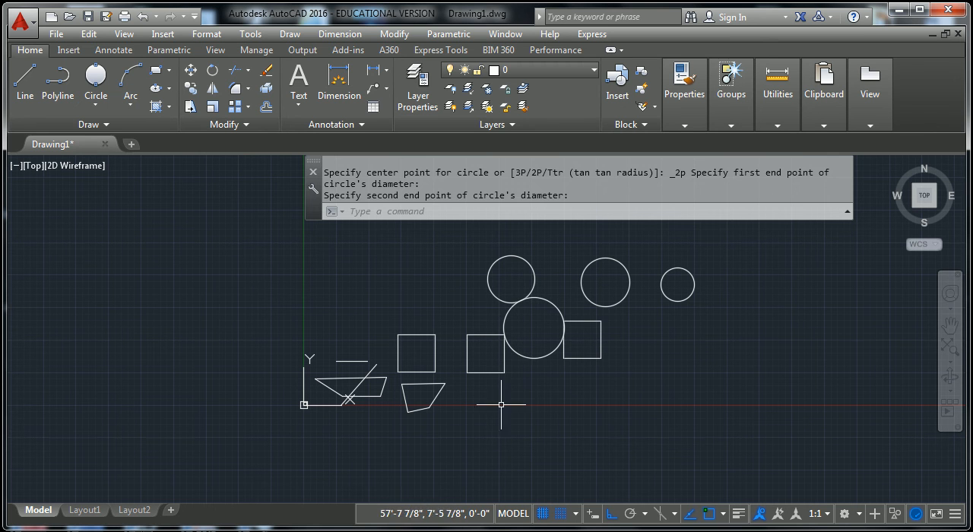
# - Draw a 3-Point circle through the lower quadrilateral's upper-right corner, the left square's lower-right corner, and the middle square's upper-left corner
pyautogui.click(97, 105)
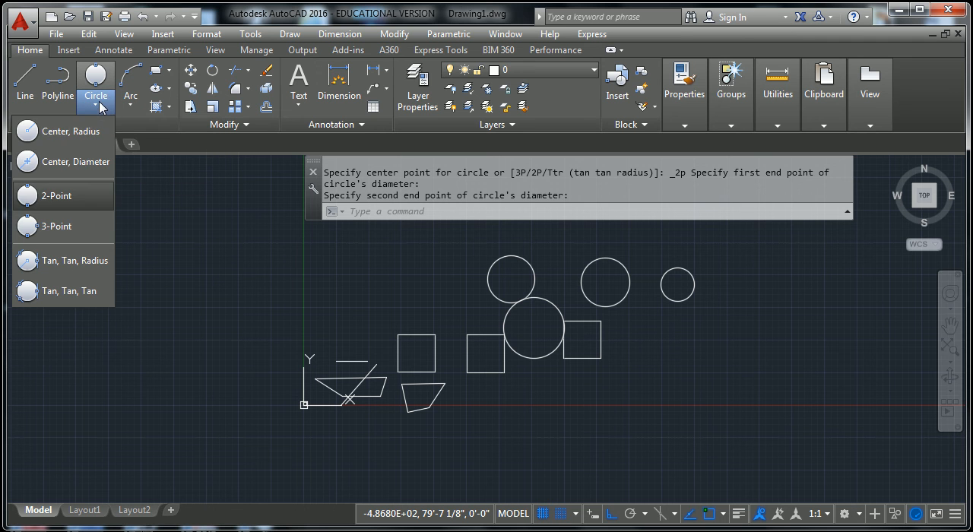
pyautogui.click(61, 226)
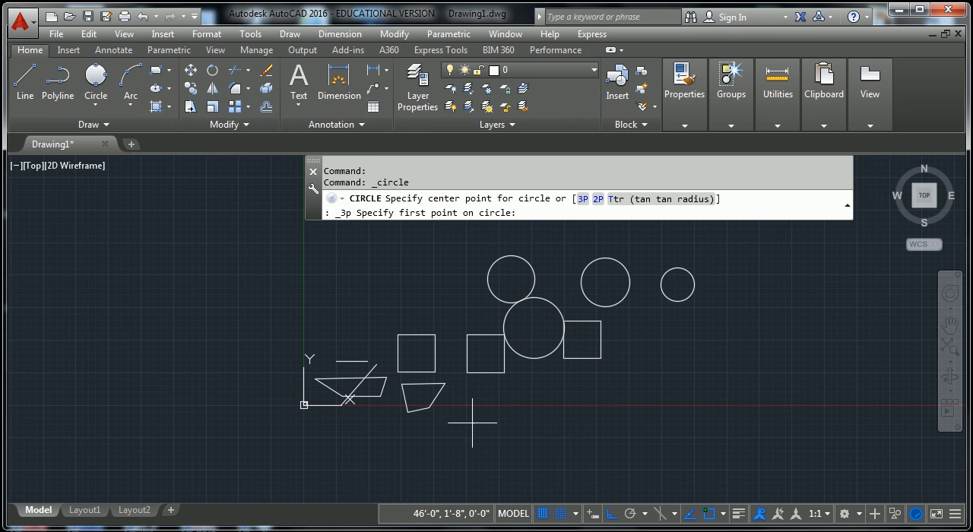
pyautogui.click(445, 383)
pyautogui.click(434, 354)
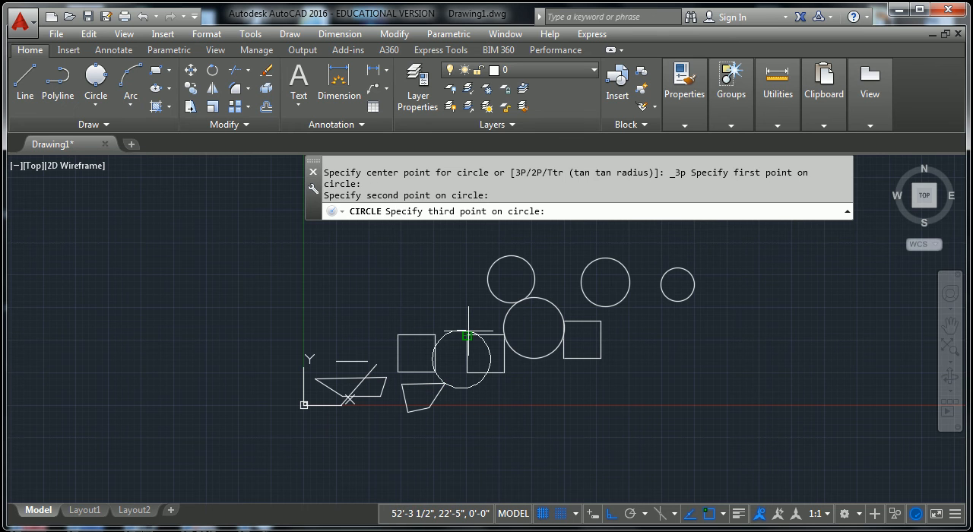
pyautogui.click(468, 335)
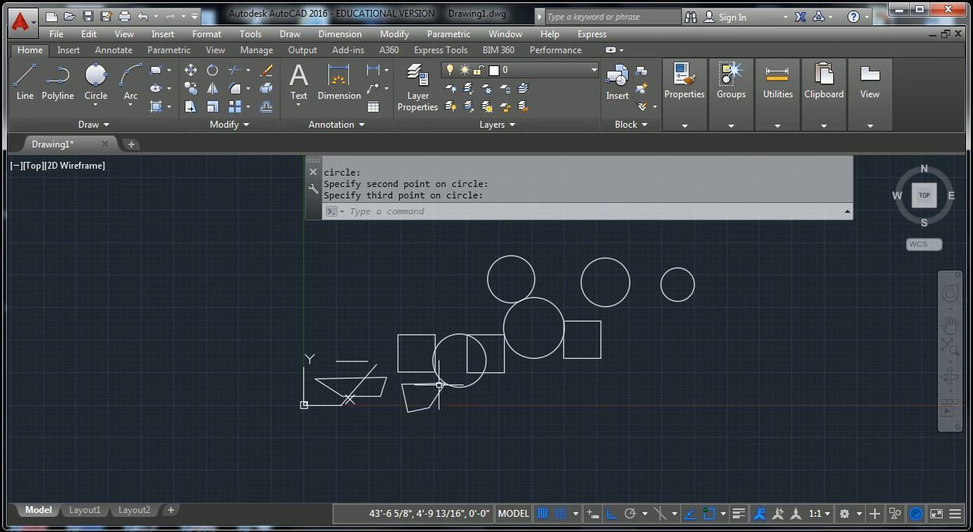
# - Try to draw a Tan, Tan, Radius circle tangent to the facing sides of the middle and right squares
pyautogui.click(97, 108)
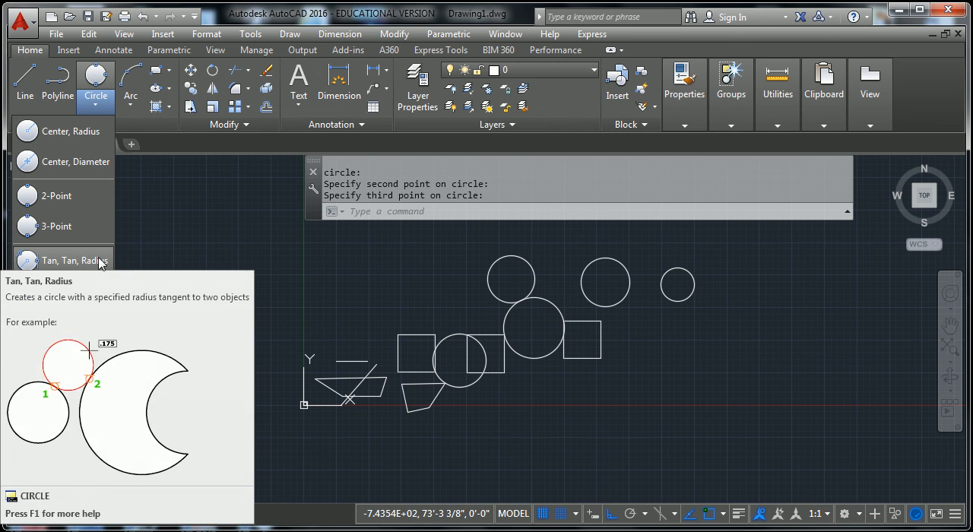
pyautogui.click(99, 262)
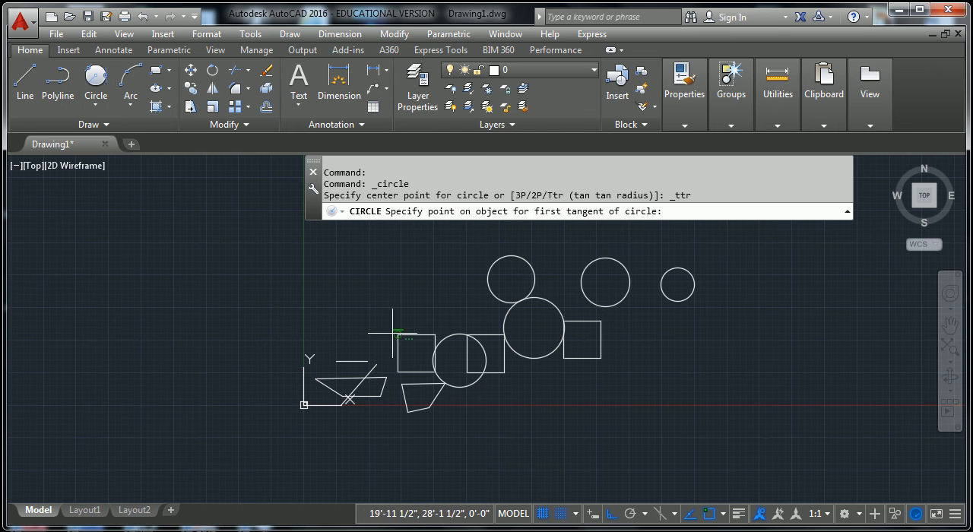
pyautogui.click(501, 354)
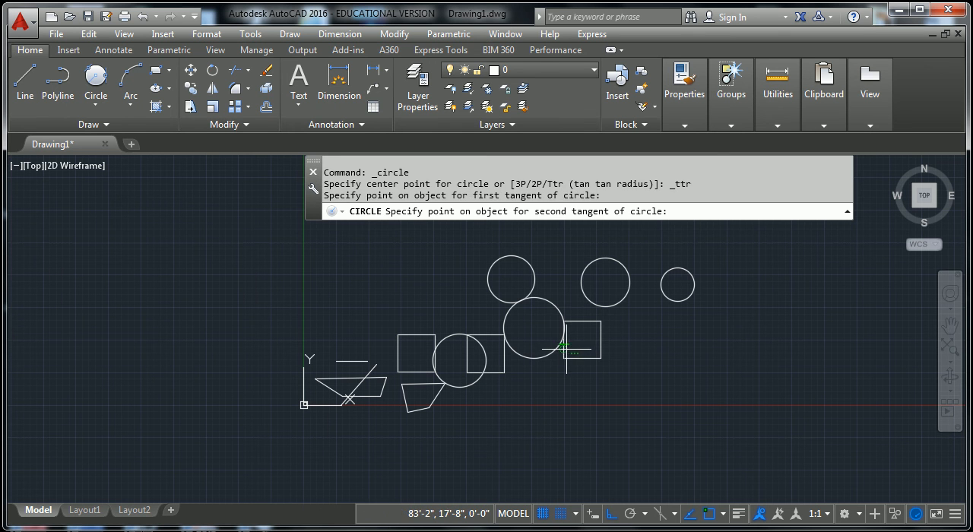
pyautogui.click(563, 347)
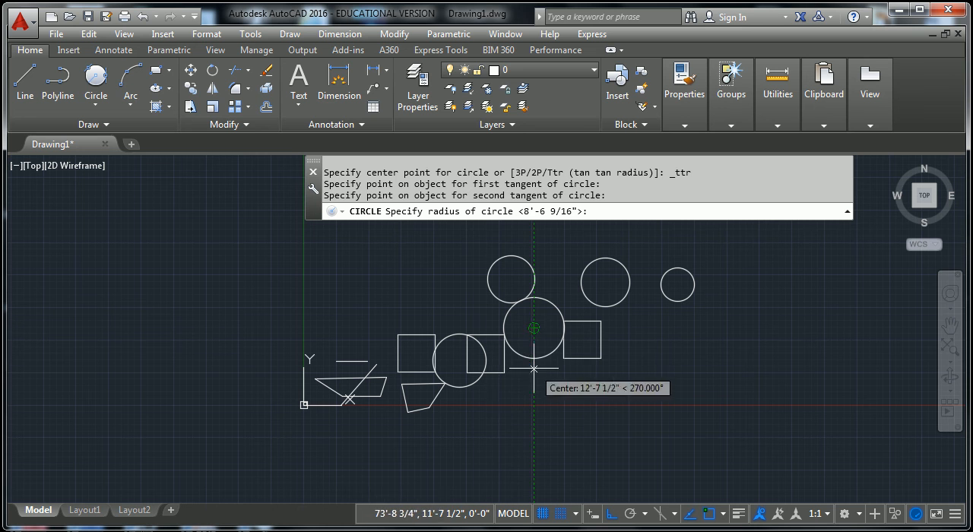
pyautogui.click(534, 328)
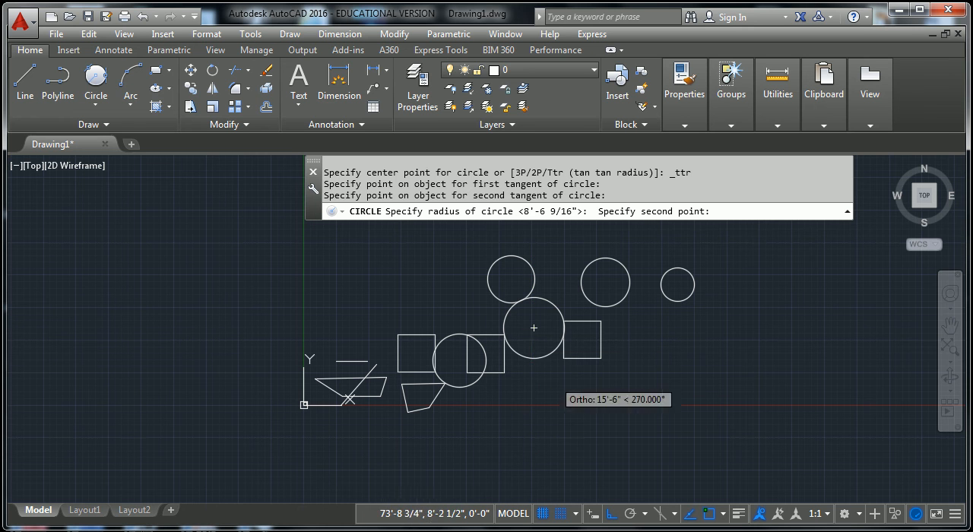
pyautogui.press('Escape')
pyautogui.press('Escape')
pyautogui.press('Escape')
pyautogui.press('Escape')
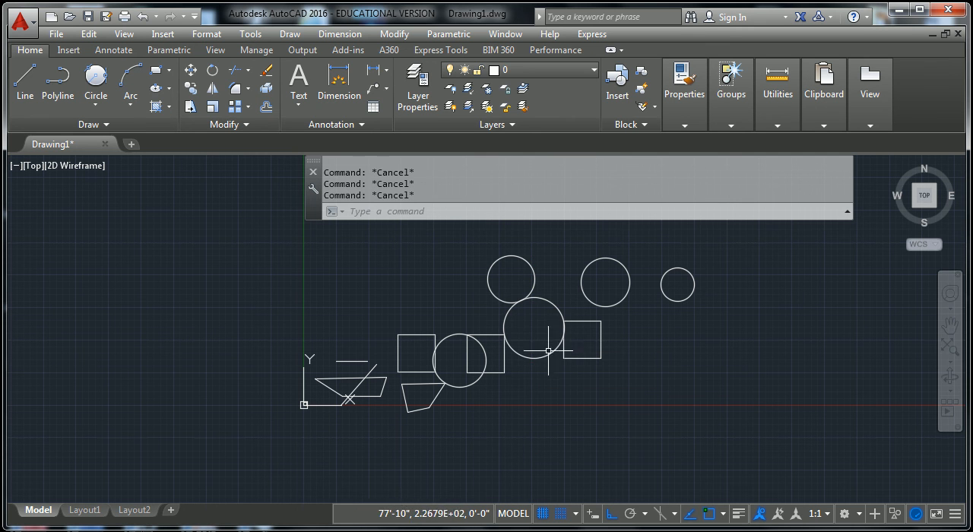
pyautogui.click(549, 354)
pyautogui.press('Escape')
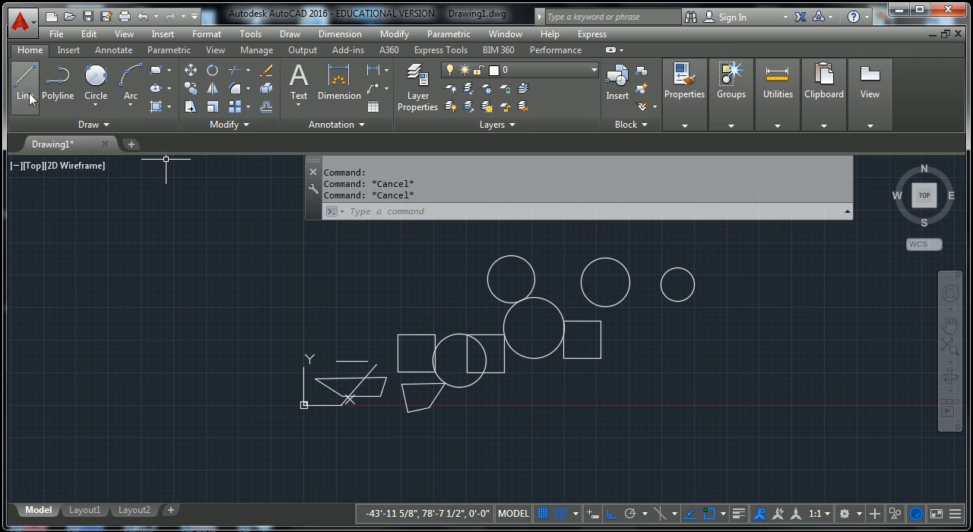
# - Draw a Tan, Tan, Tan circle inside the left square, tangent to its left, top, and right sides
pyautogui.click(100, 114)
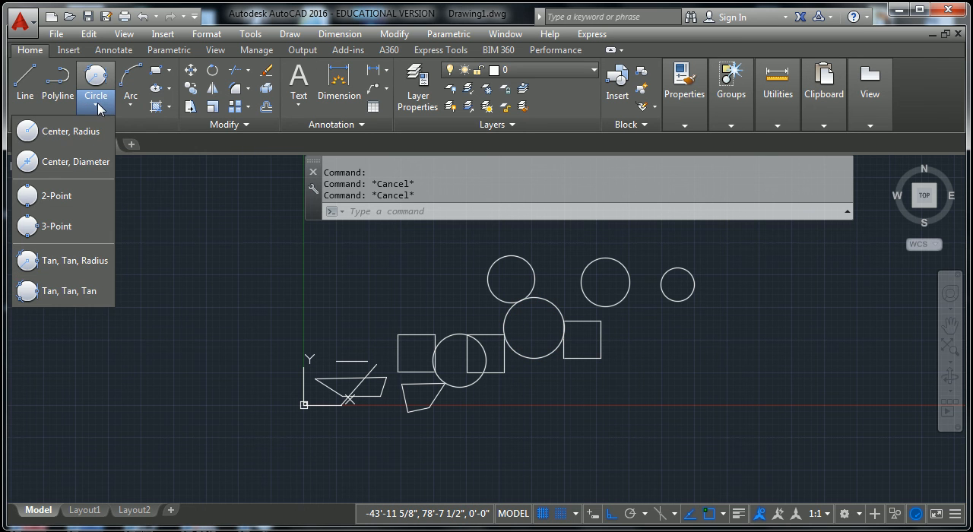
pyautogui.click(381, 284)
pyautogui.scroll(4, 410, 374)
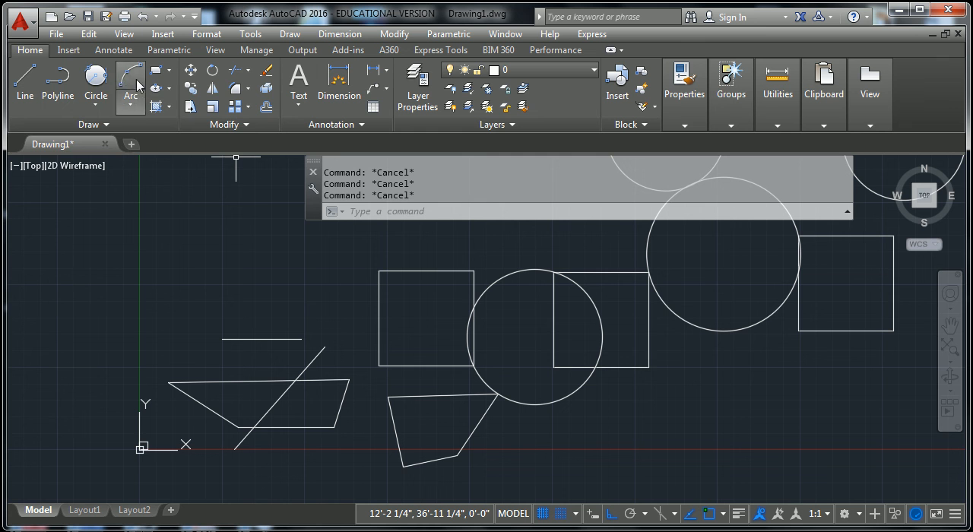
pyautogui.click(96, 101)
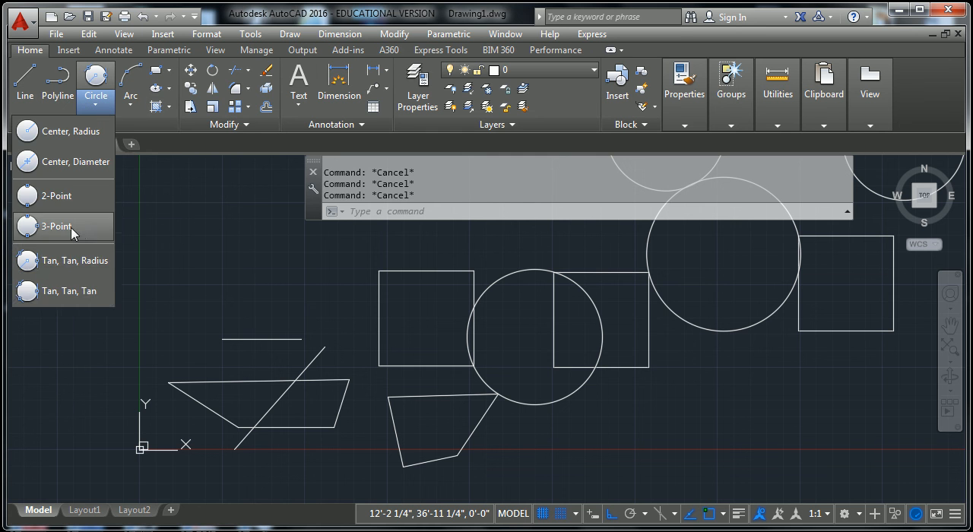
pyautogui.click(73, 291)
pyautogui.click(379, 322)
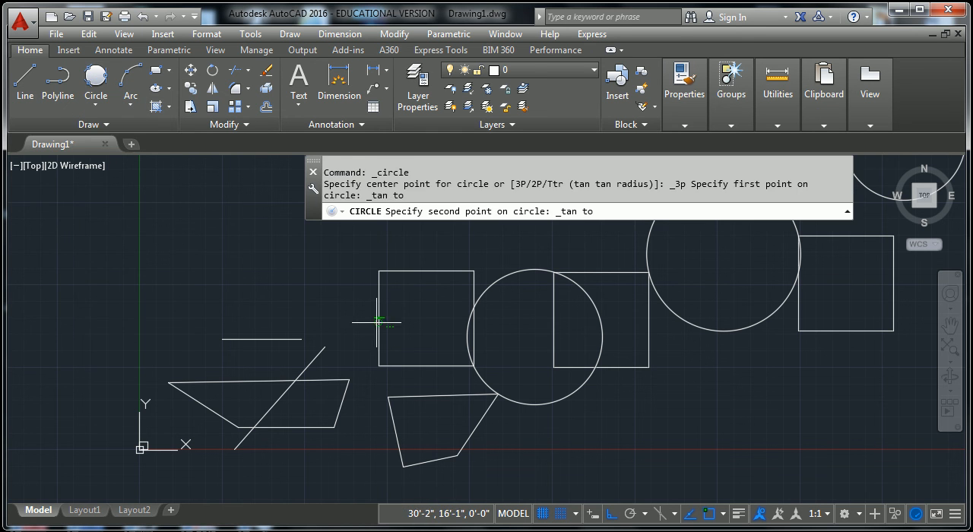
pyautogui.click(427, 270)
pyautogui.click(473, 328)
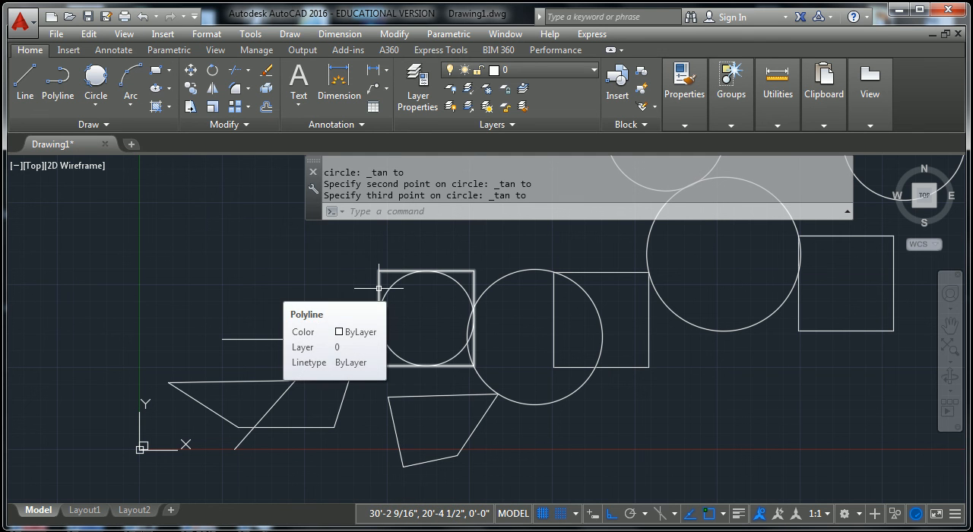
pyautogui.press('Escape')
pyautogui.press('Escape')
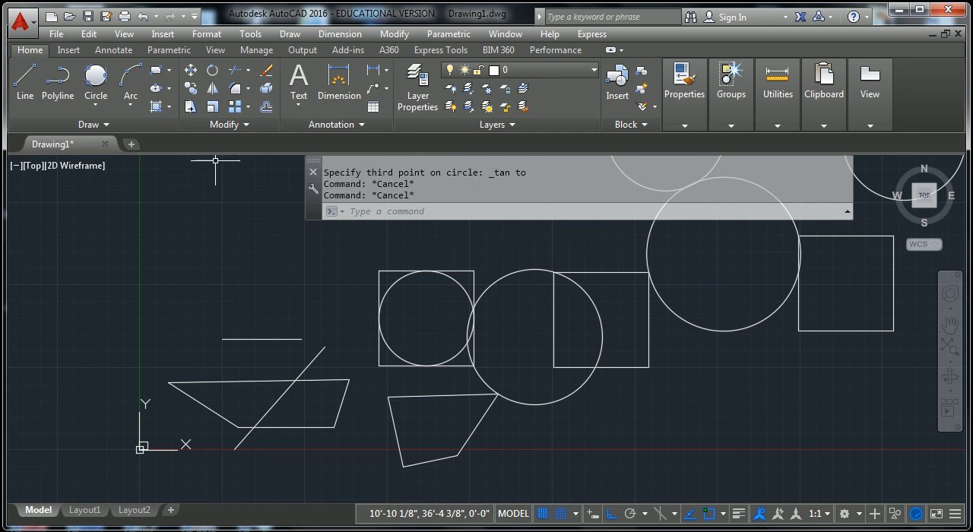
# - Draw a 3-Point arc in the empty area above the short horizontal line, curving up and to the right
pyautogui.click(130, 84)
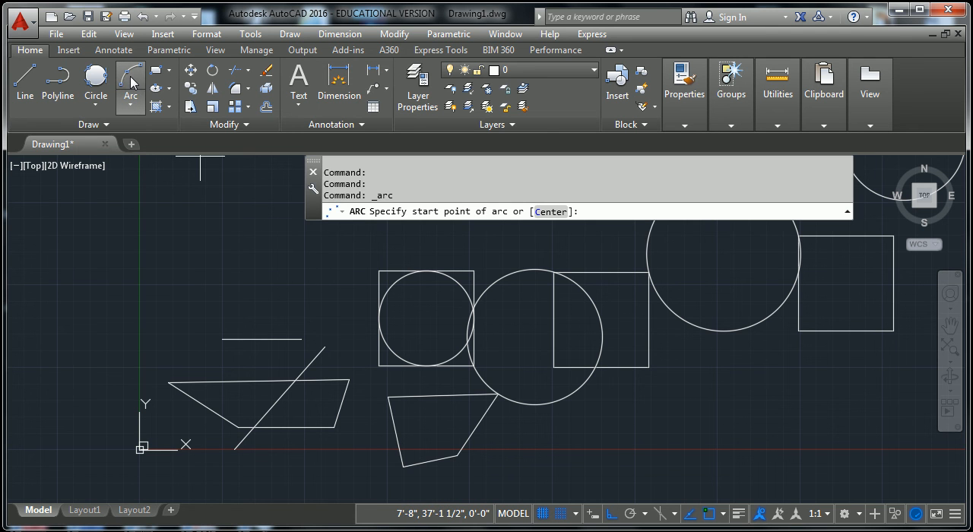
pyautogui.click(174, 270)
pyautogui.click(197, 206)
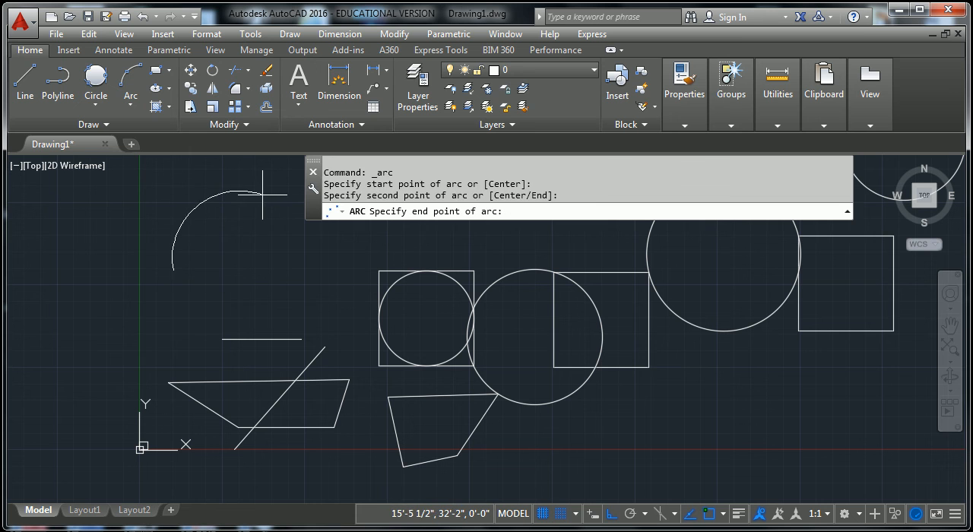
pyautogui.click(263, 195)
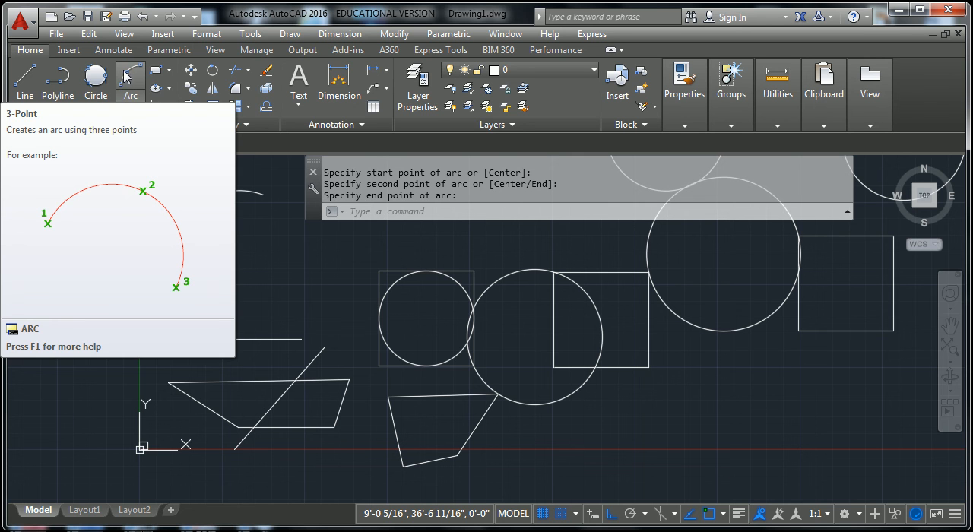
pyautogui.press('Escape')
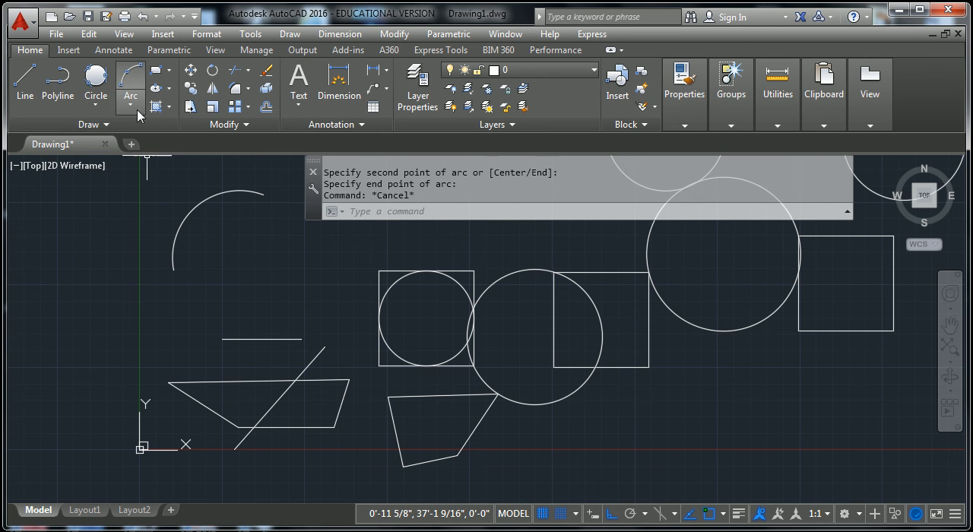
# - Draw a Start, Center, End arc from about 10'-2", 20'-4 1/2", with its center to the right and its end directly above the center
pyautogui.click(132, 107)
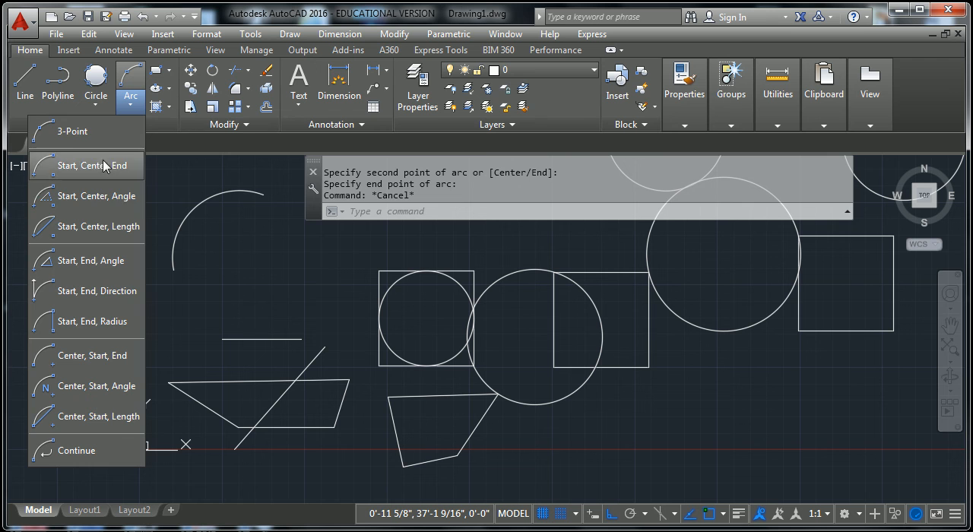
pyautogui.click(91, 166)
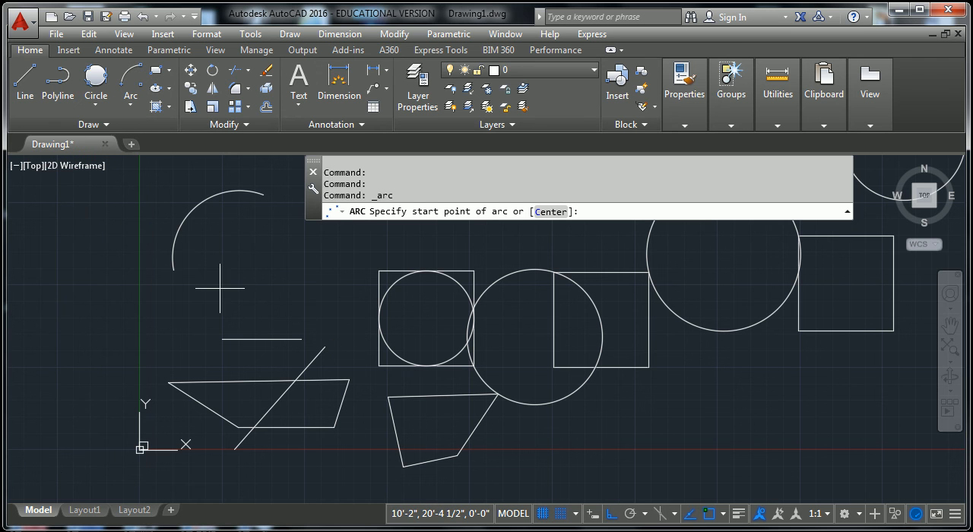
pyautogui.click(221, 288)
pyautogui.click(285, 288)
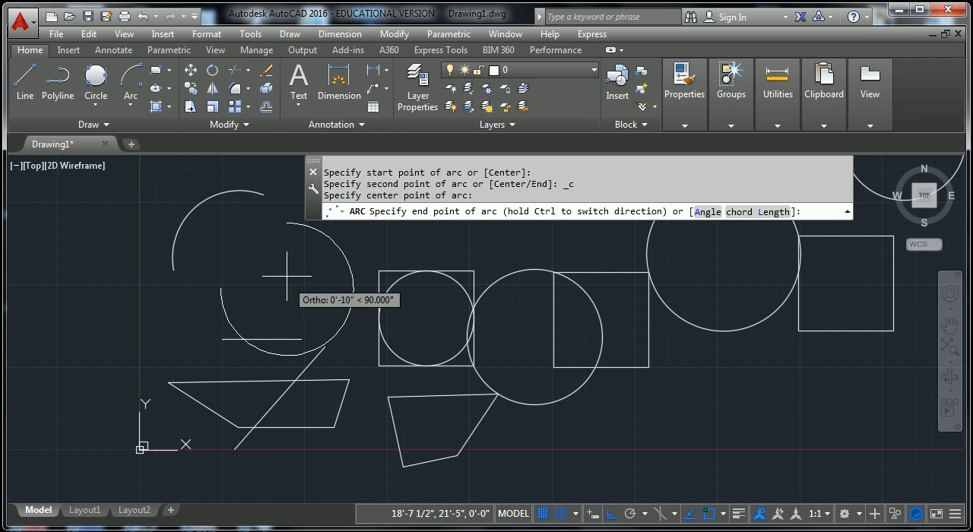
pyautogui.click(285, 225)
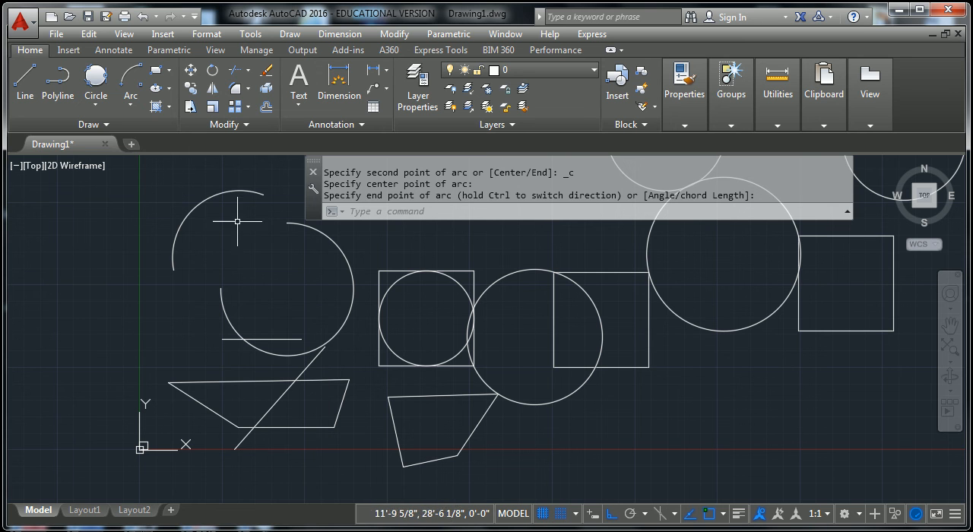
# - Draw a wide horizontal Center ellipse centered near the Y axis, with its long axis ending inside the lower arc
pyautogui.click(169, 90)
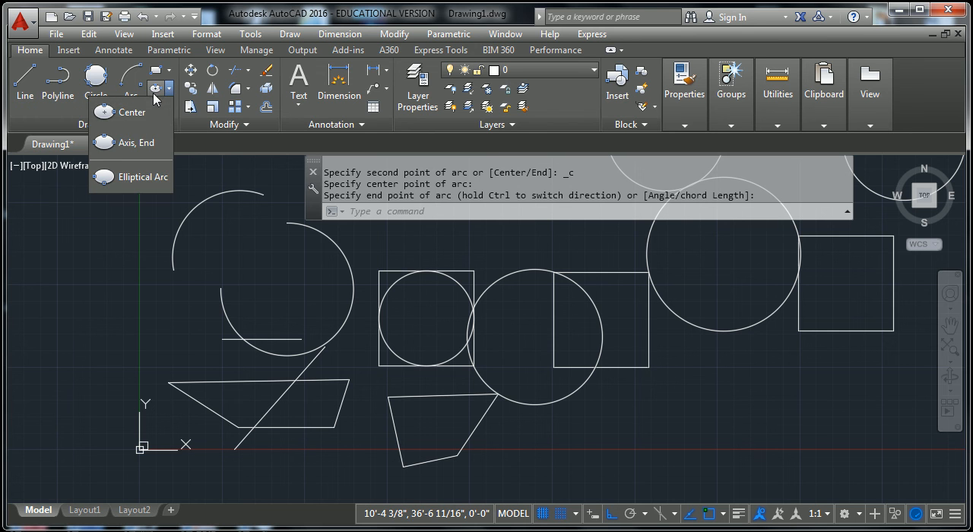
pyautogui.click(141, 112)
pyautogui.click(153, 310)
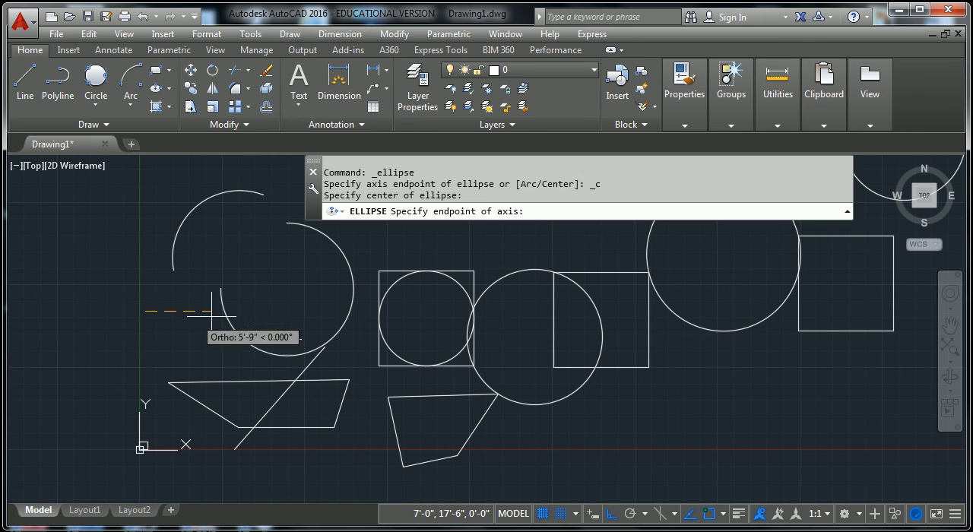
pyautogui.click(286, 296)
pyautogui.click(199, 287)
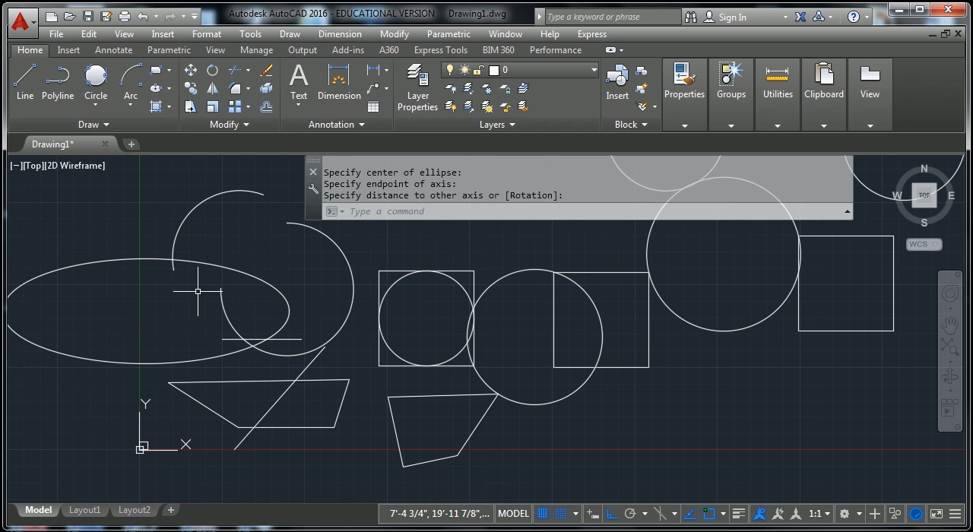
# - Draw an Axis, End ellipse using the left square's top side as its axis, with an other-axis distance of about 4'-8"
pyautogui.click(168, 89)
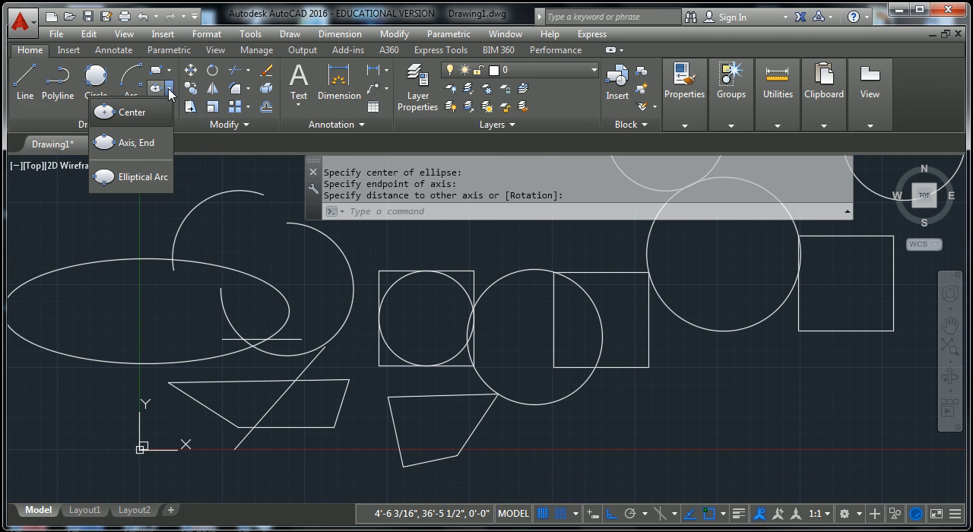
pyautogui.click(137, 144)
pyautogui.click(384, 268)
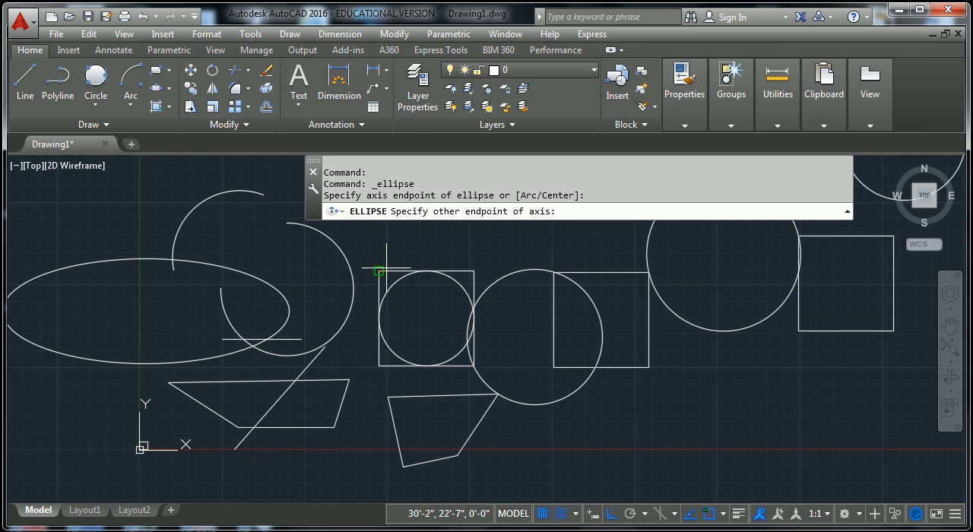
pyautogui.click(473, 270)
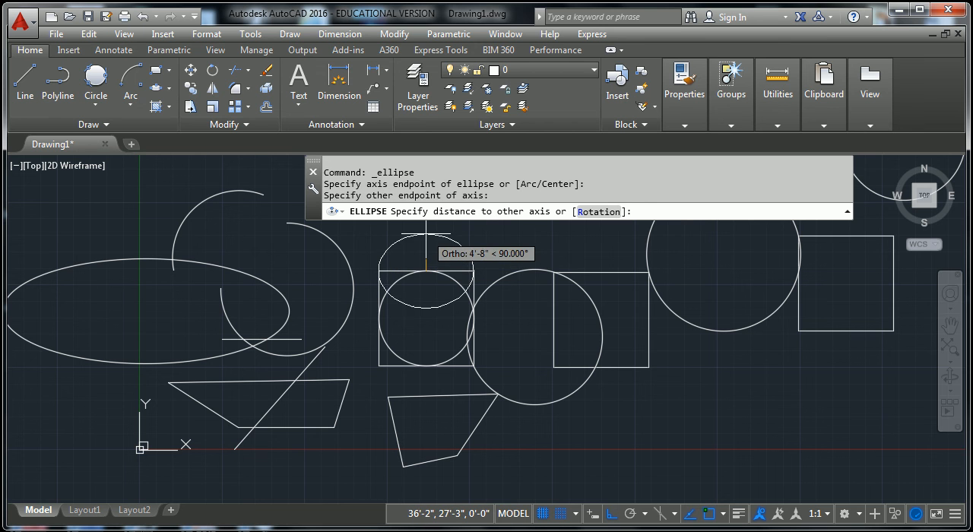
pyautogui.click(431, 234)
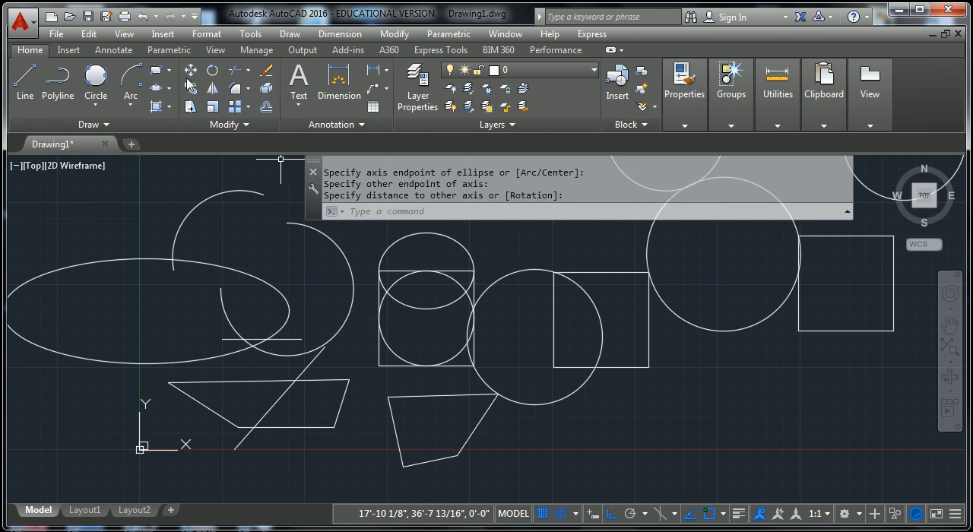
pyautogui.click(168, 90)
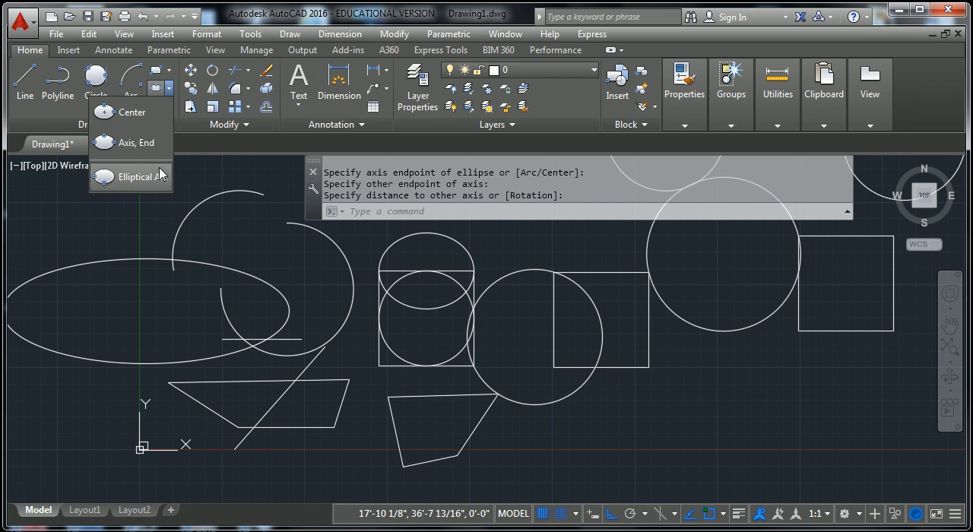
pyautogui.click(330, 9)
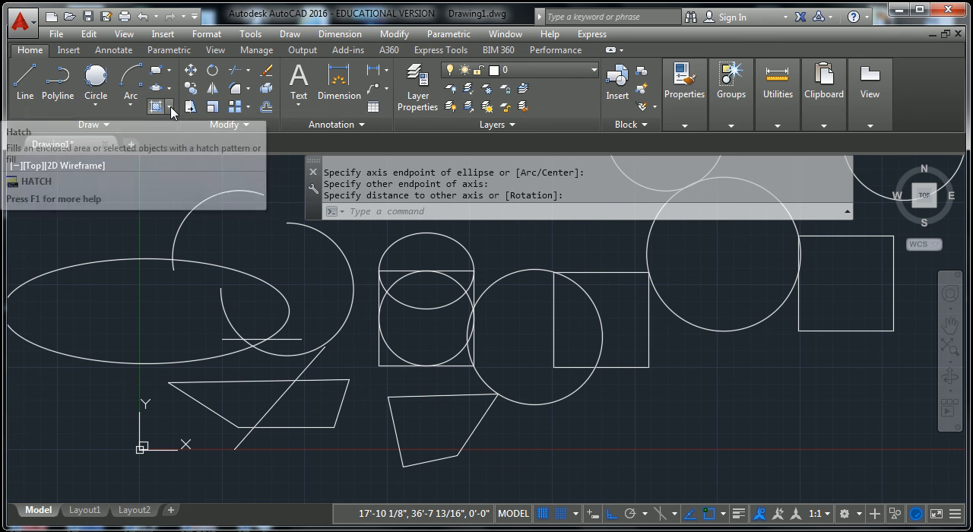
pyautogui.click(170, 107)
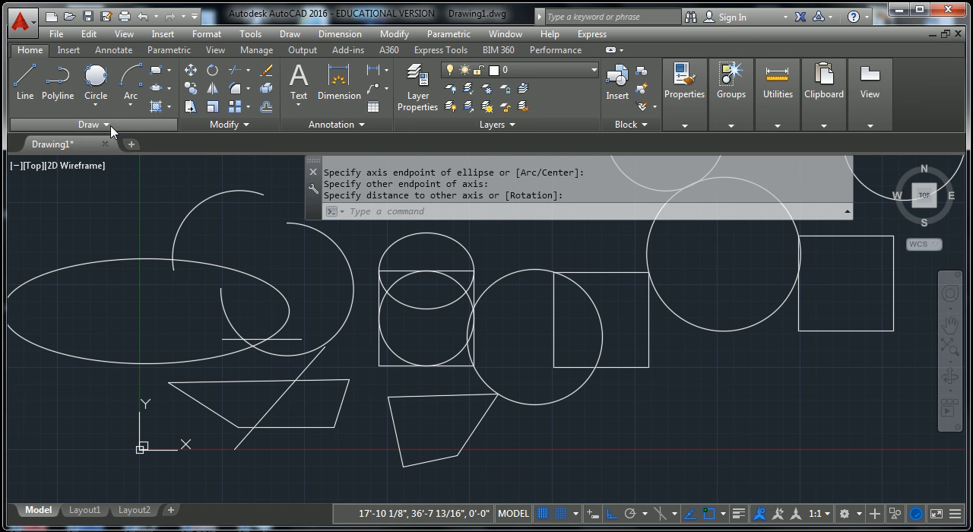
# - Draw a horizontal construction line across the whole drawing, passing through the upper half of the left square
pyautogui.click(111, 126)
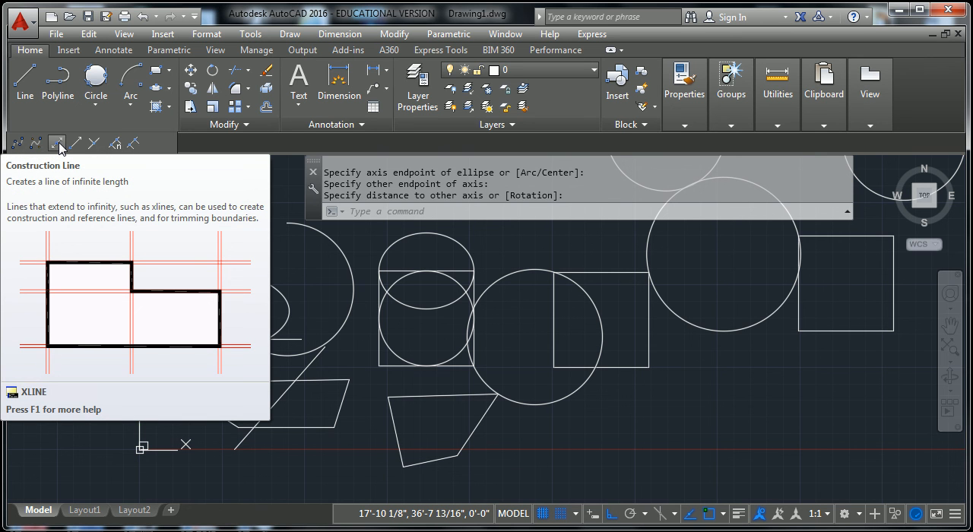
pyautogui.click(59, 144)
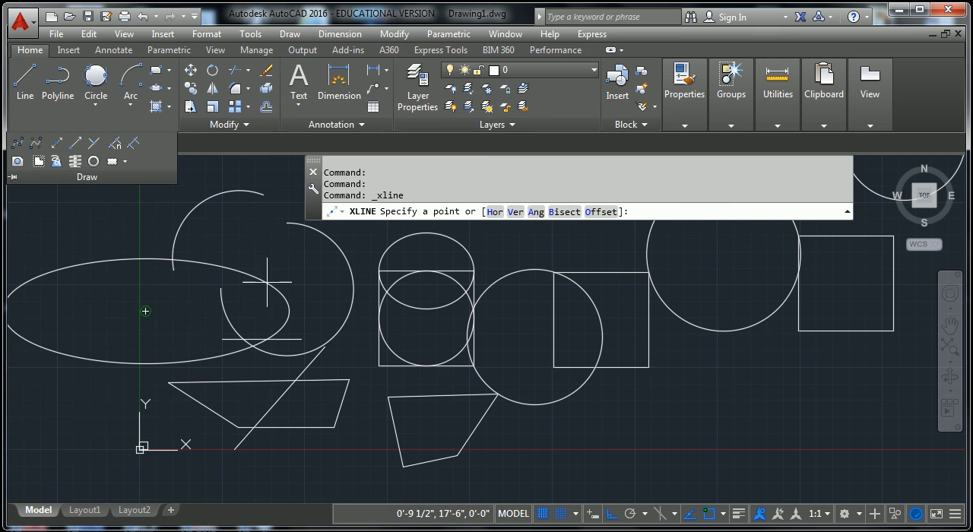
pyautogui.click(327, 301)
pyautogui.click(533, 303)
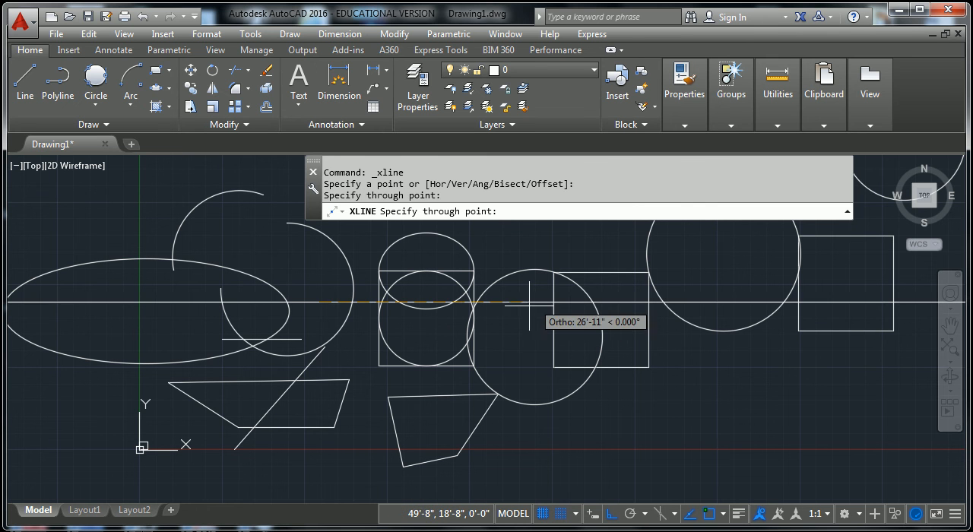
pyautogui.press('Escape')
pyautogui.press('Escape')
# - Zoom far out and back in along the construction line to examine its infinite extent, restoring the top view
pyautogui.scroll(-10, 528, 349)
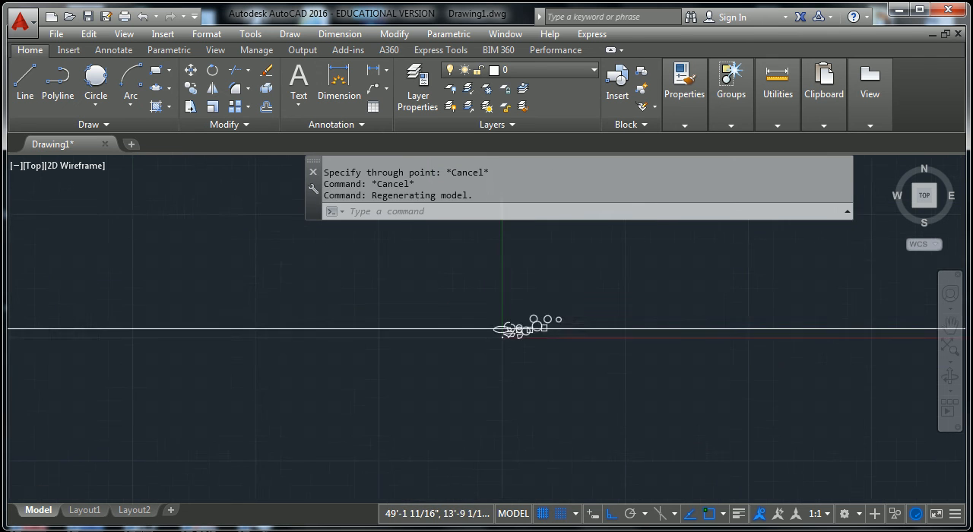
pyautogui.scroll(-5, 558, 346)
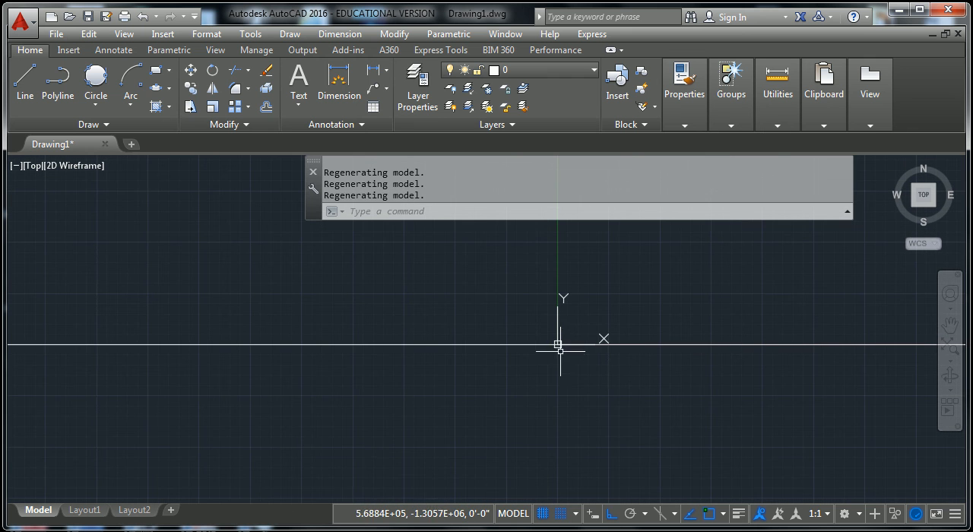
pyautogui.scroll(5, 561, 355)
pyautogui.moveTo(449, 244); pyautogui.dragTo(469, 417, button='middle')
pyautogui.scroll(5, 388, 344)
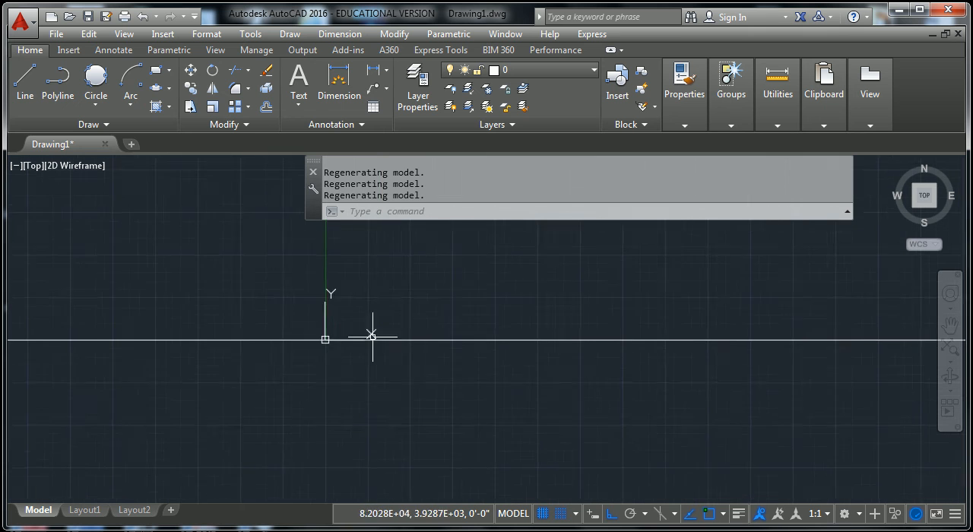
pyautogui.keyDown('shift'); pyautogui.moveTo(203, 348); pyautogui.dragTo(229, 346, button='middle'); pyautogui.keyUp('shift')
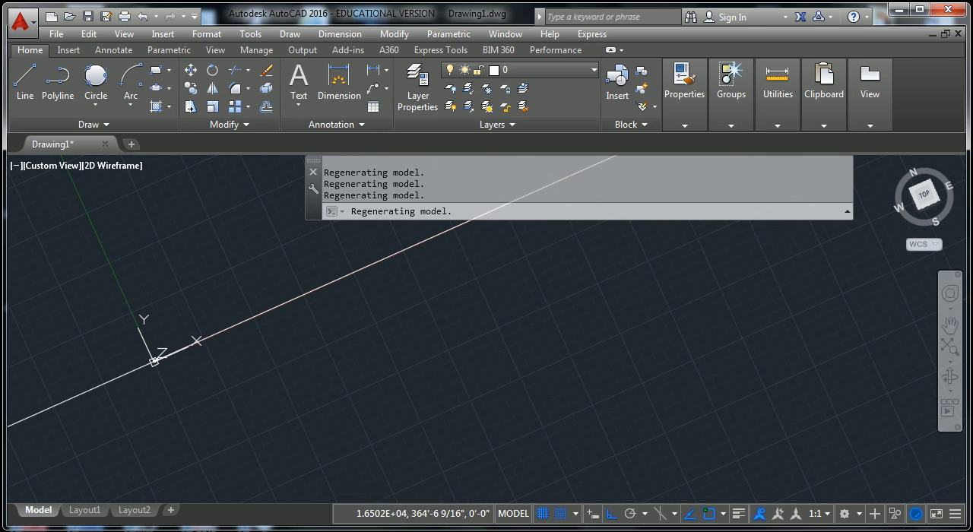
pyautogui.hotkey('ctrl', 'z')
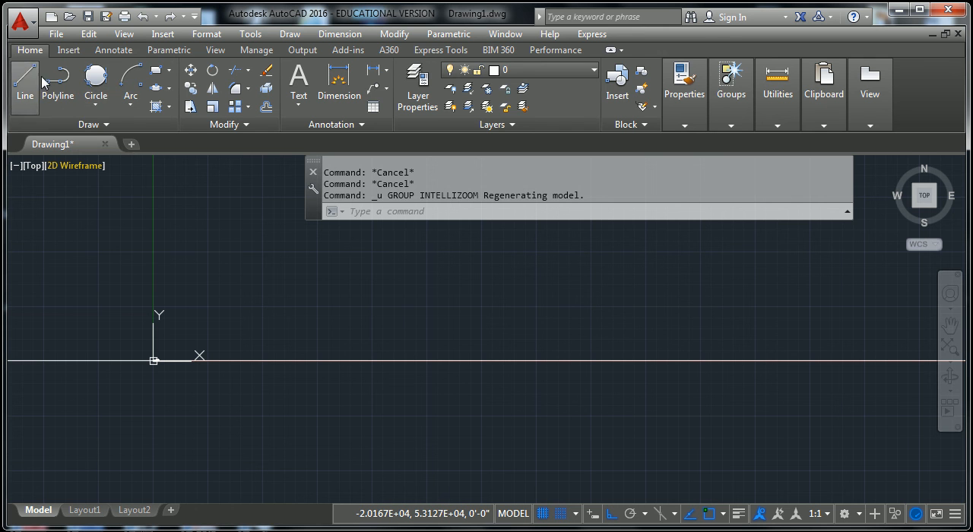
# - Zoom to the drawing extents and erase the horizontal construction line
pyautogui.press('Escape')
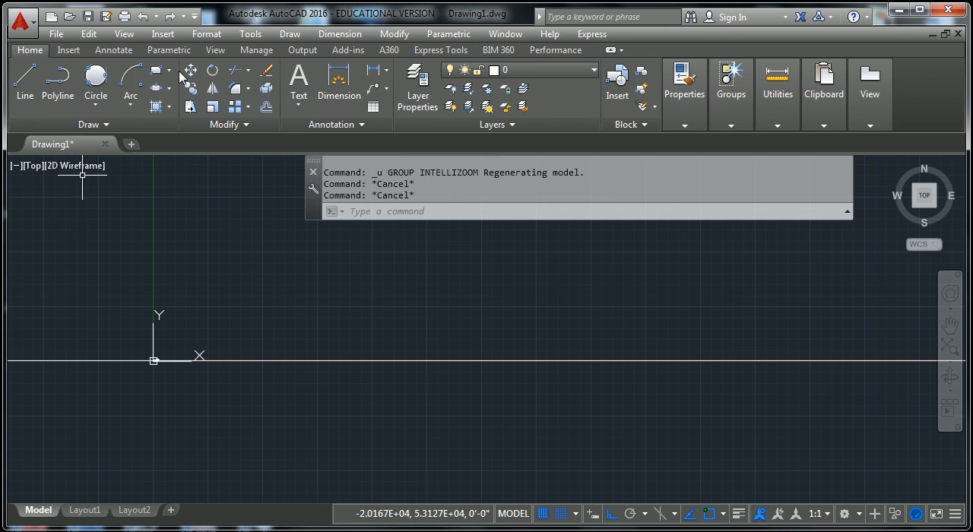
pyautogui.press('Escape')
pyautogui.write('z')
pyautogui.press('Return')
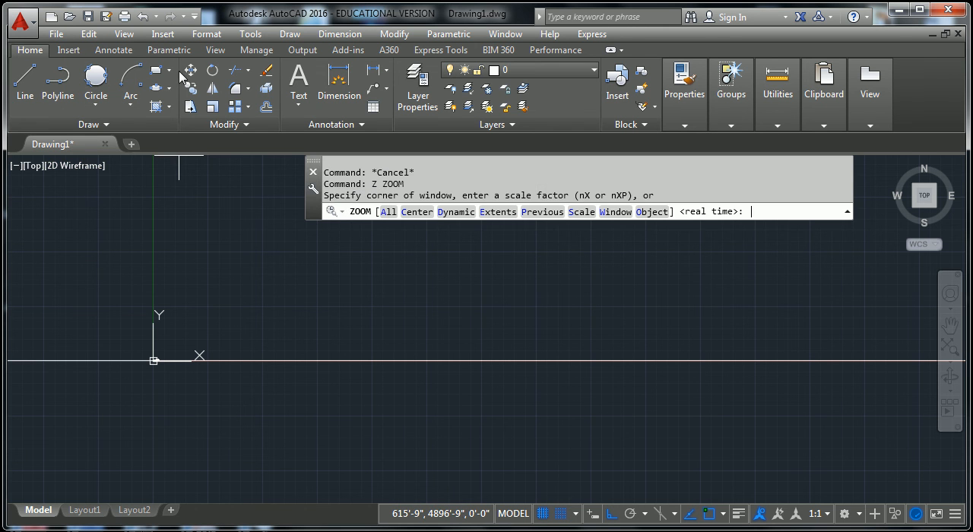
pyautogui.write('e')
pyautogui.press('Return')
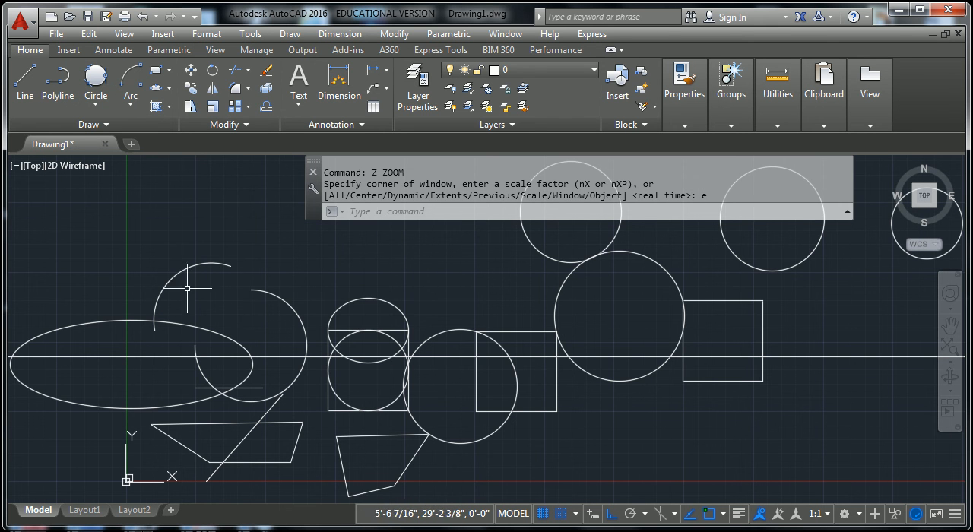
pyautogui.click(866, 358)
pyautogui.press('Delete')
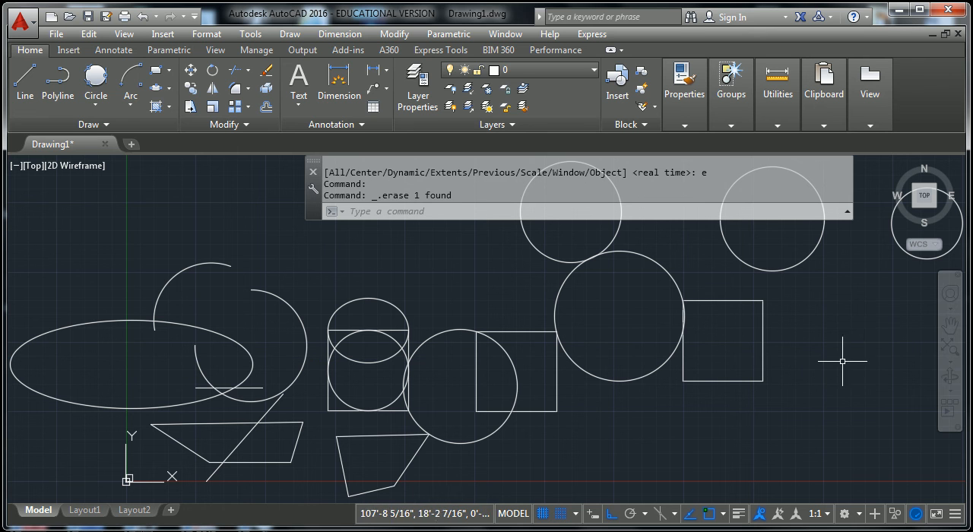
# - Show the additional drawing tools
pyautogui.click(107, 124)
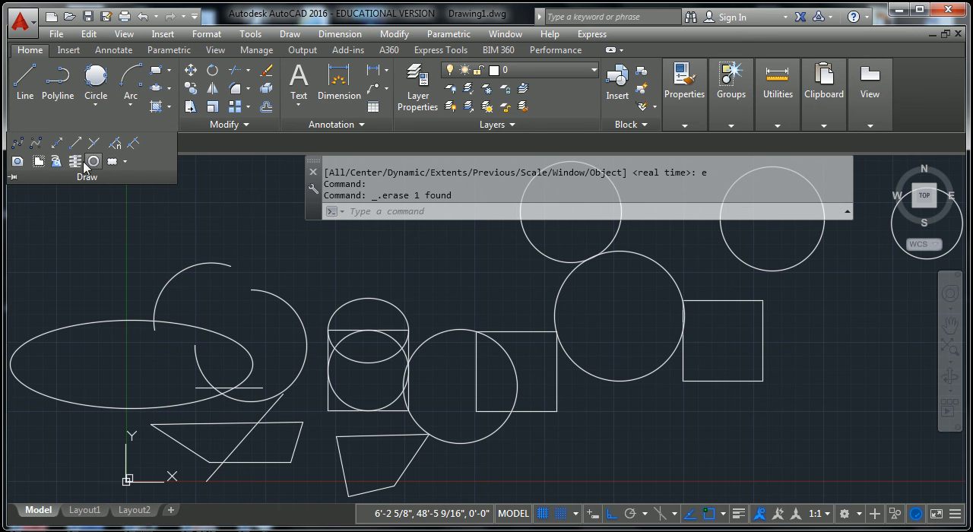